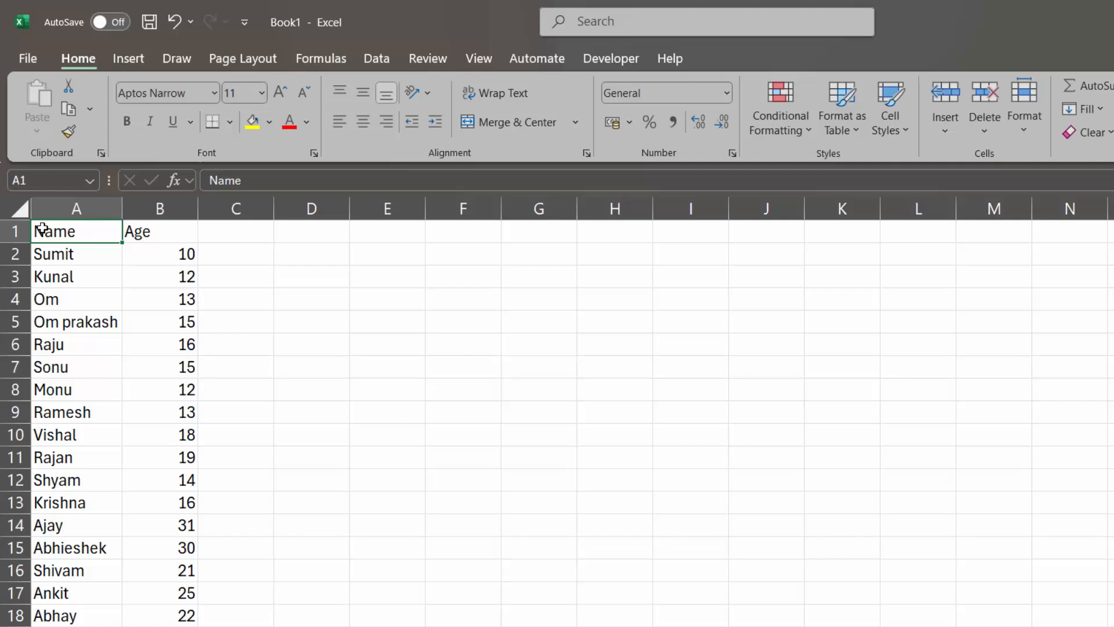
- Apply all borders to the whole Name and Age data table
key("ctrl+a")
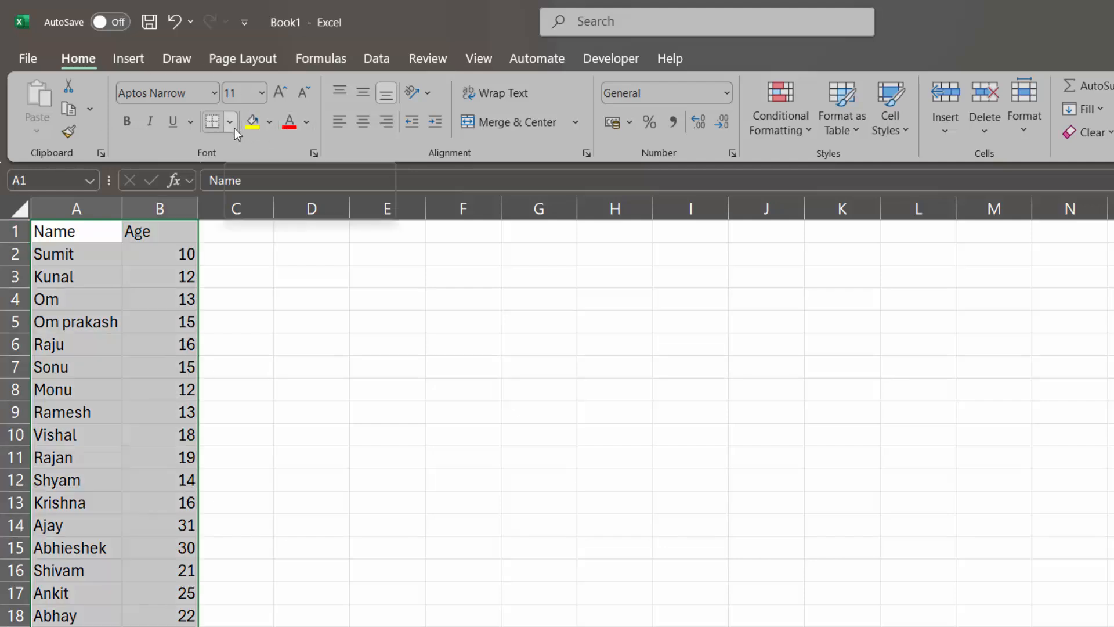
key("alt")
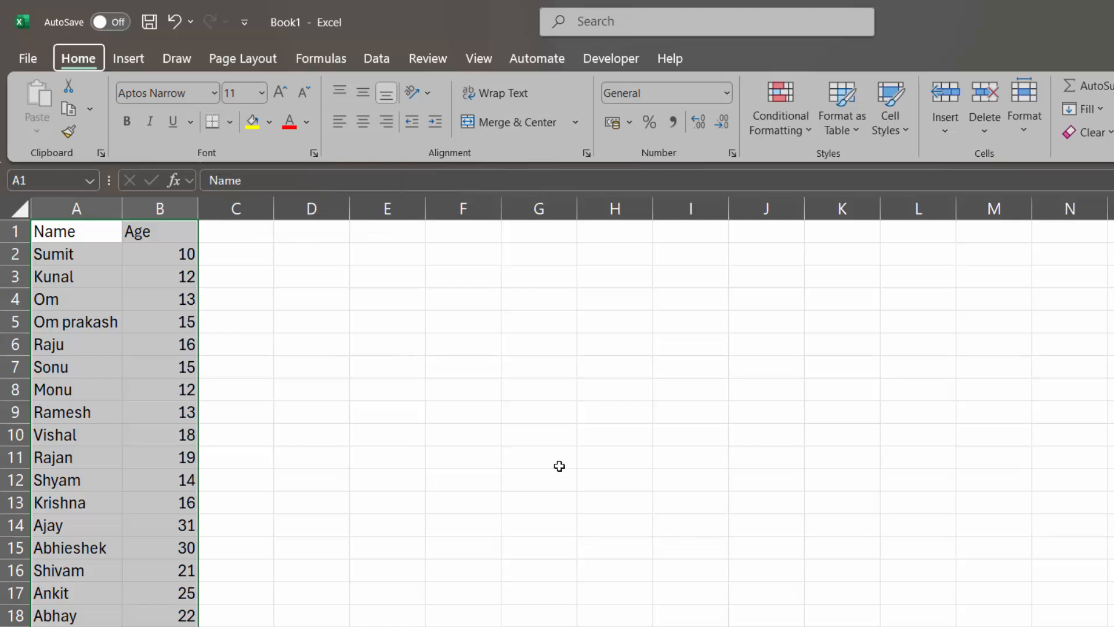
key("h")
key("b")
key("a")
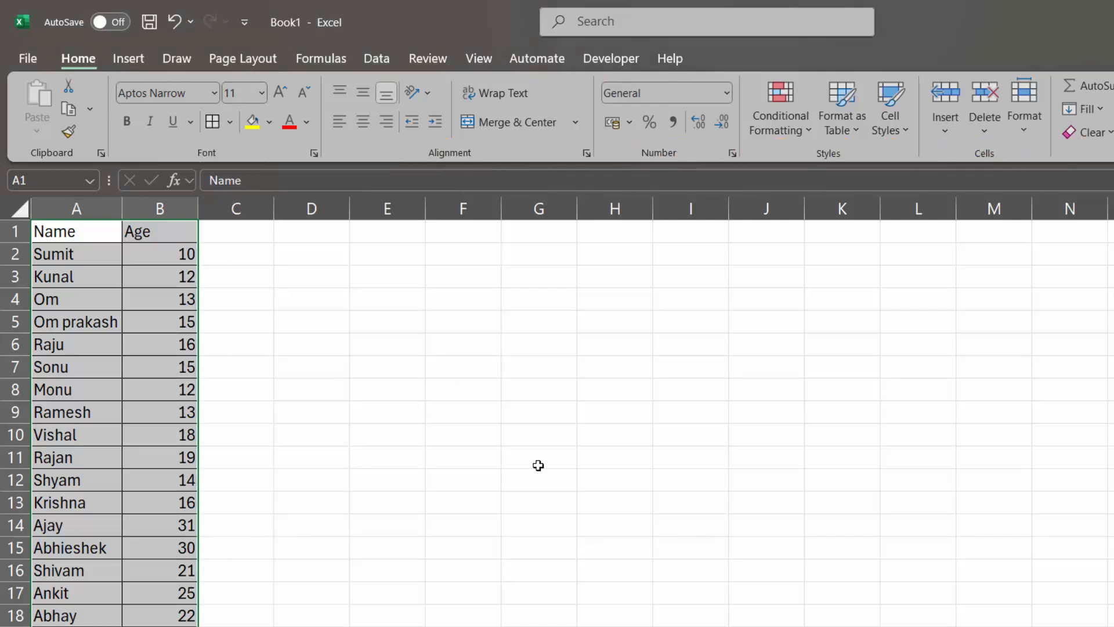
left_click(435, 284)
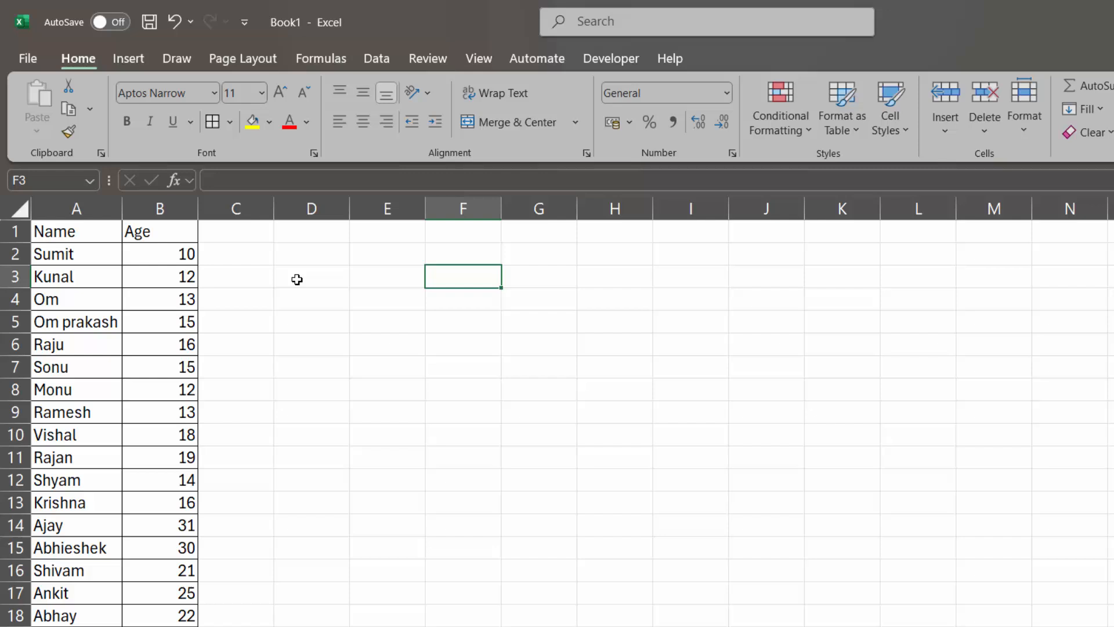
- Set the age in cell B20 to 89
left_click(255, 251)
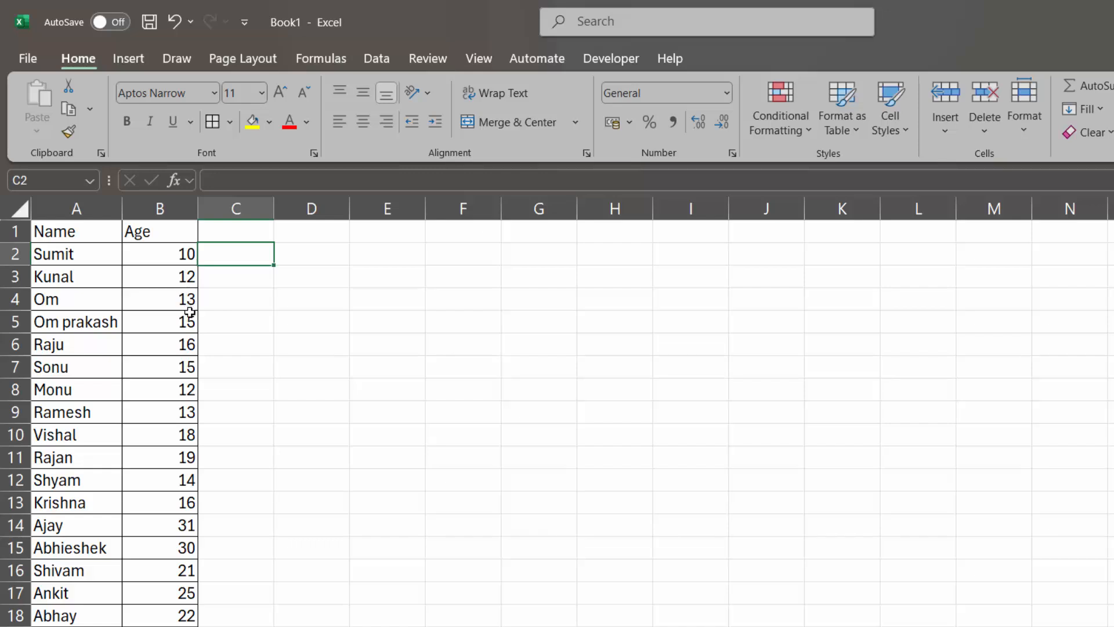
left_click(192, 387)
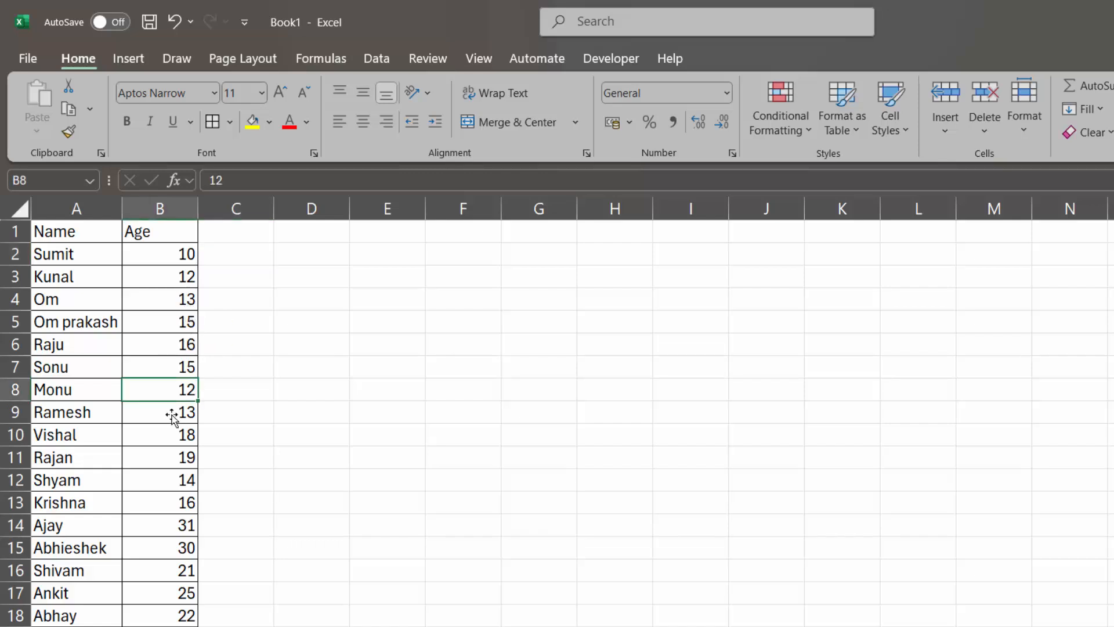
left_click(177, 528)
key("Down")
key("Down")
key("Down")
key("Down")
key("Down")
key("Down")
key("Down")
key("Down")
key("Down")
key("Down")
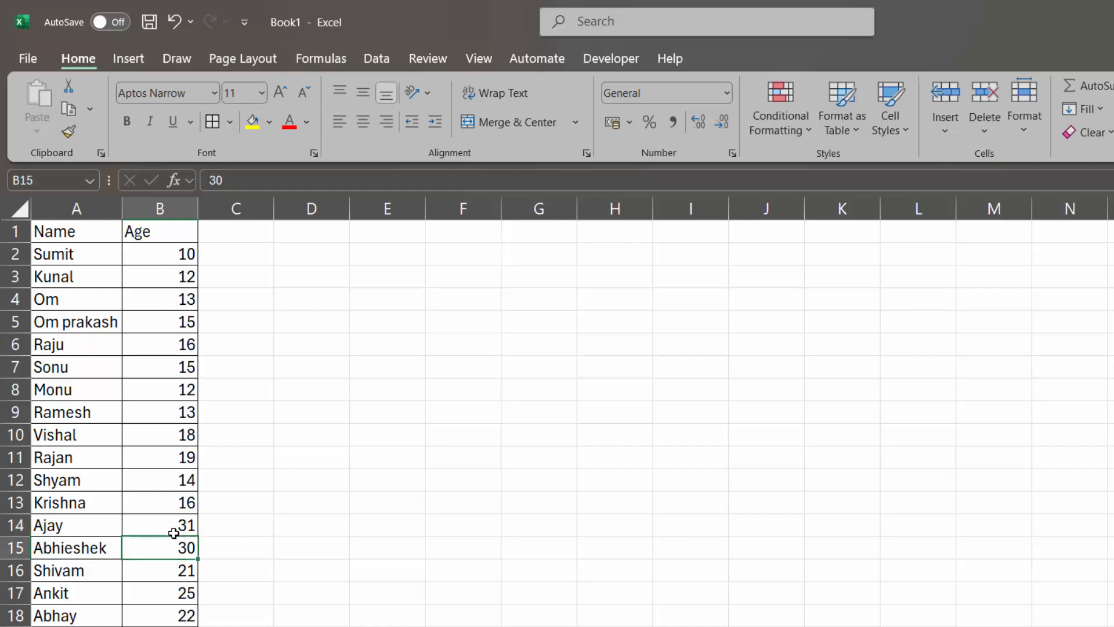
key("Up")
key("Up")
key("Up")
key("Up")
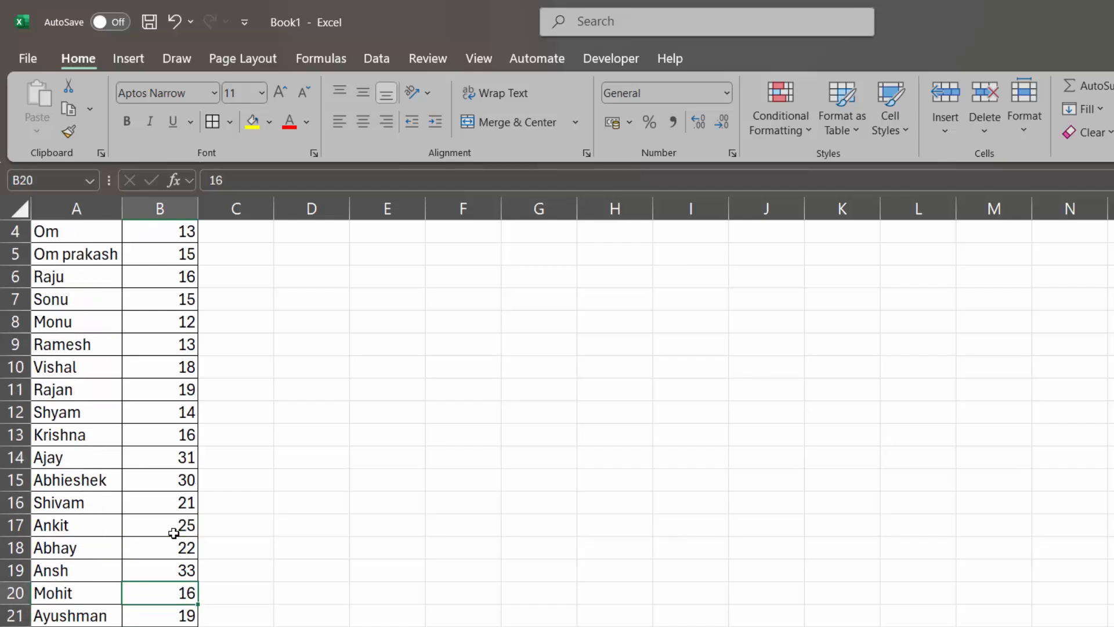
type("89")
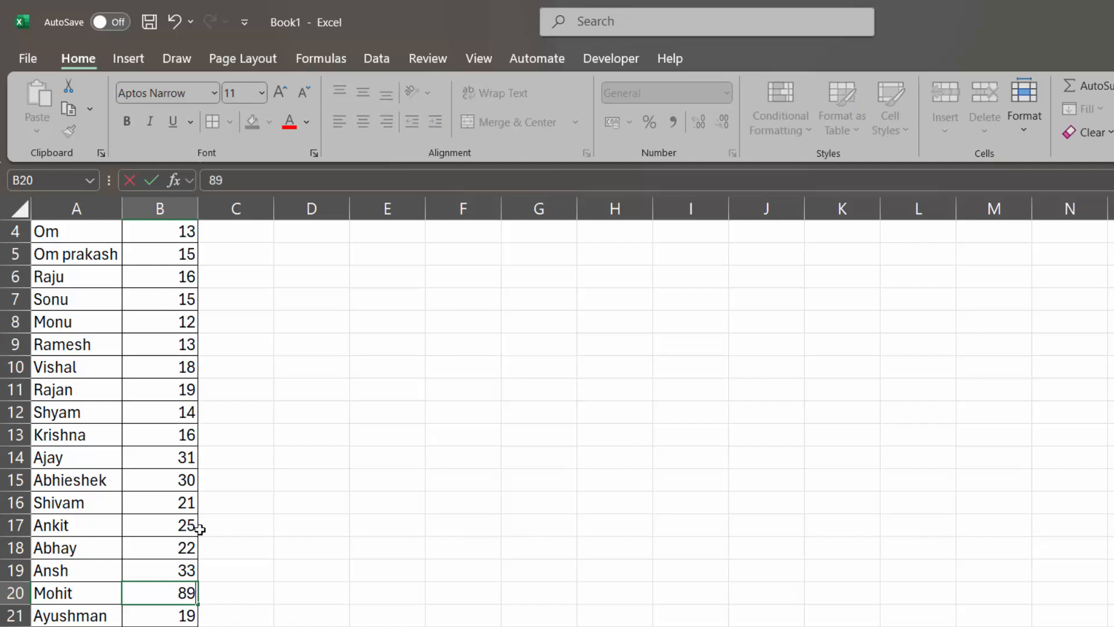
left_click(275, 304)
- Start an IF formula in cell C2 with the logical test B2>=60
key("Up")
key("Up")
key("Up")
key("Up")
key("Up")
key("Up")
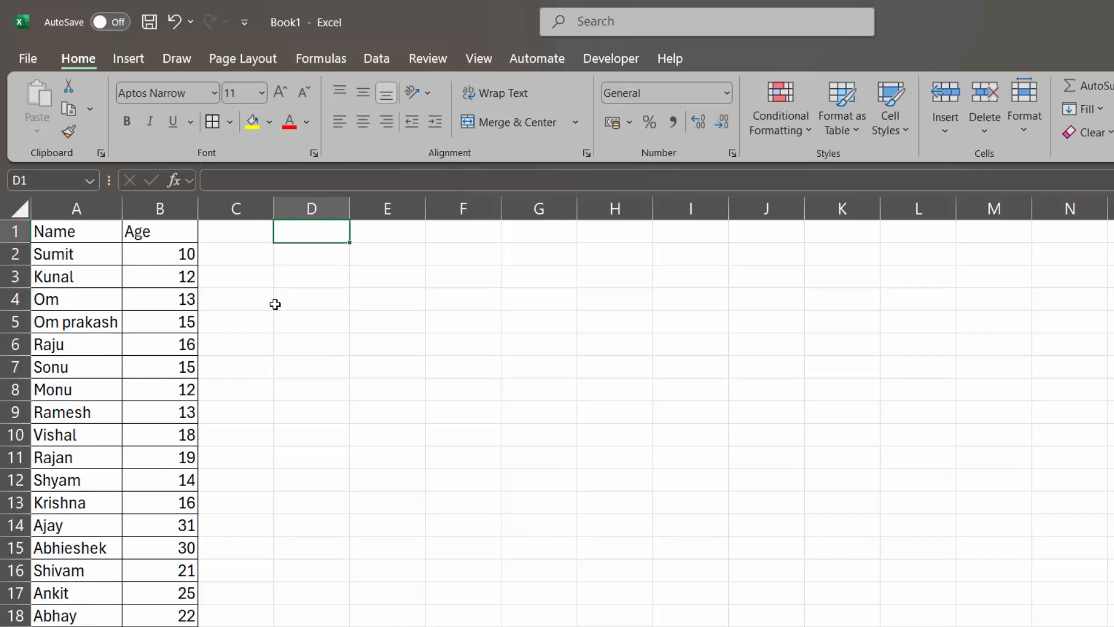
left_click(237, 261)
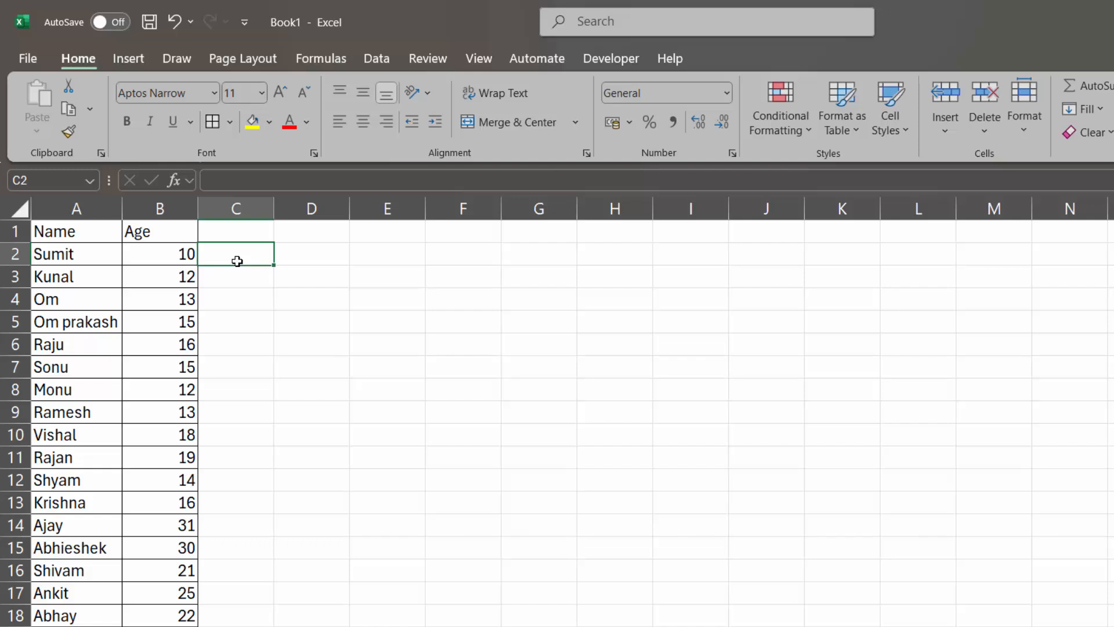
type("=")
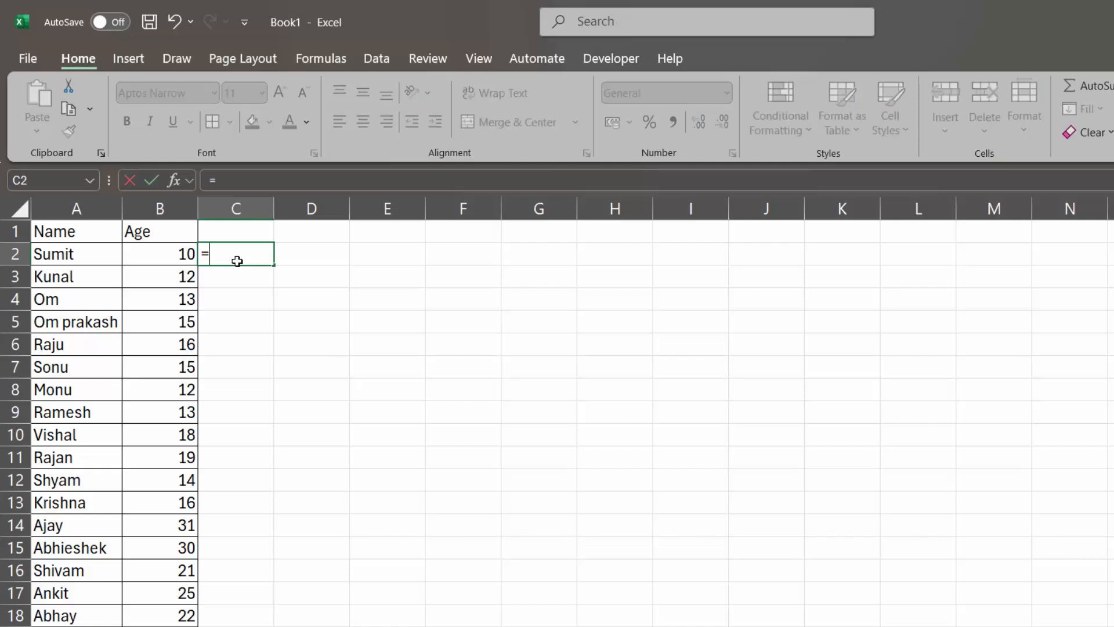
type("if")
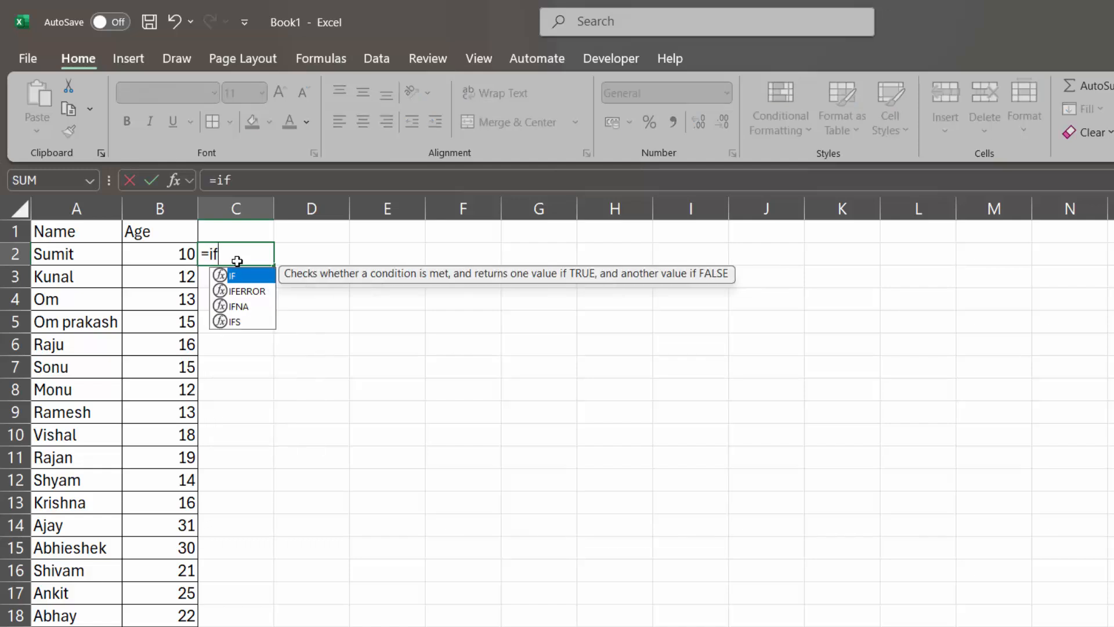
key("Tab")
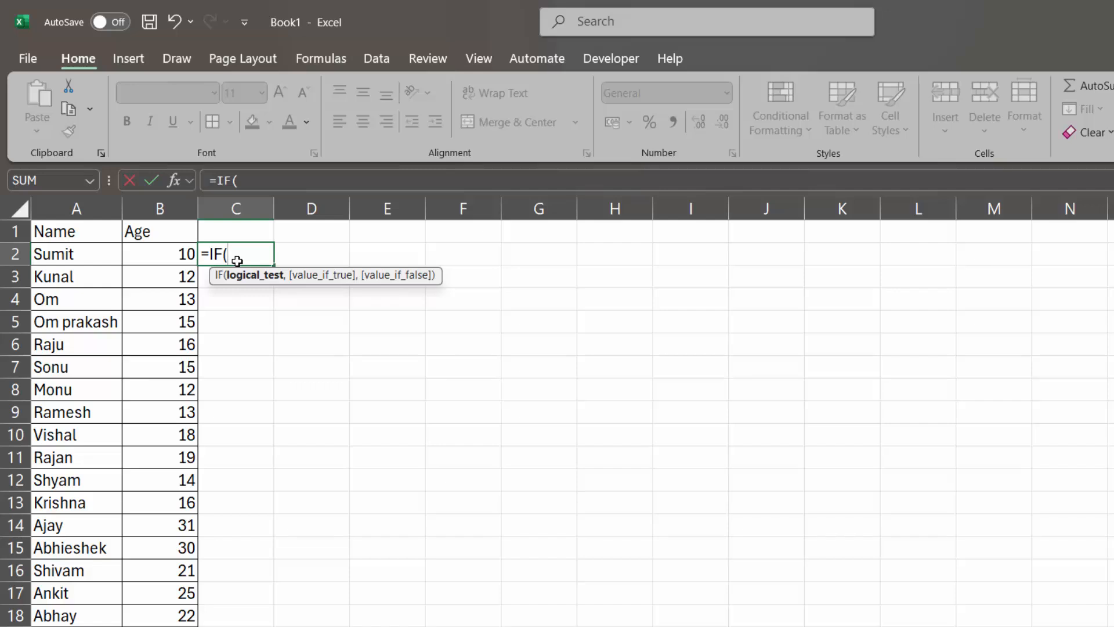
left_click(158, 253)
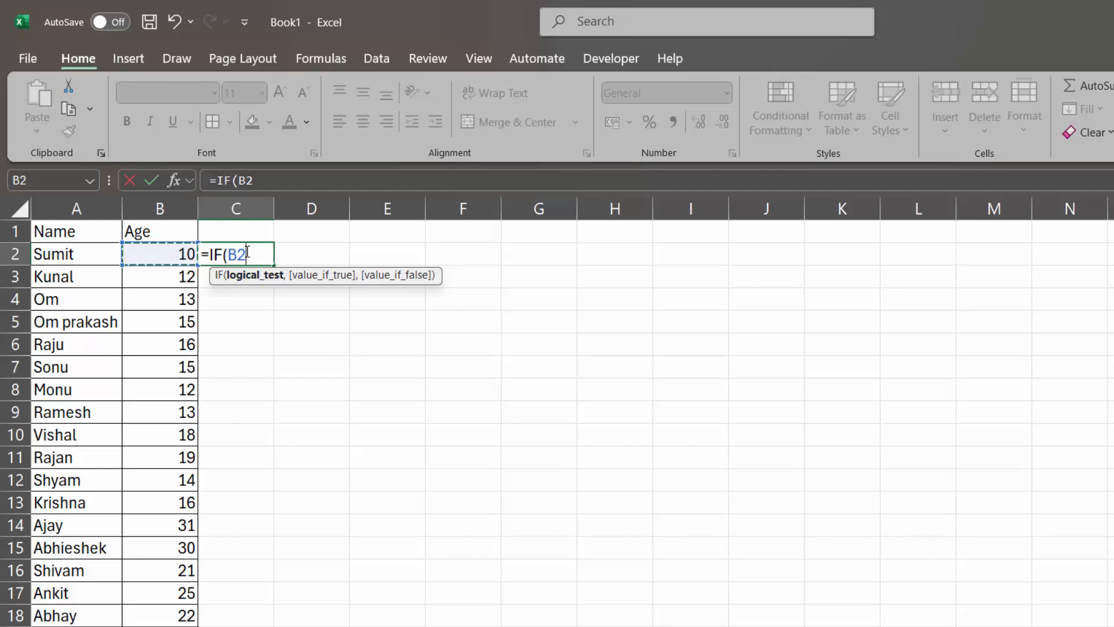
type("=")
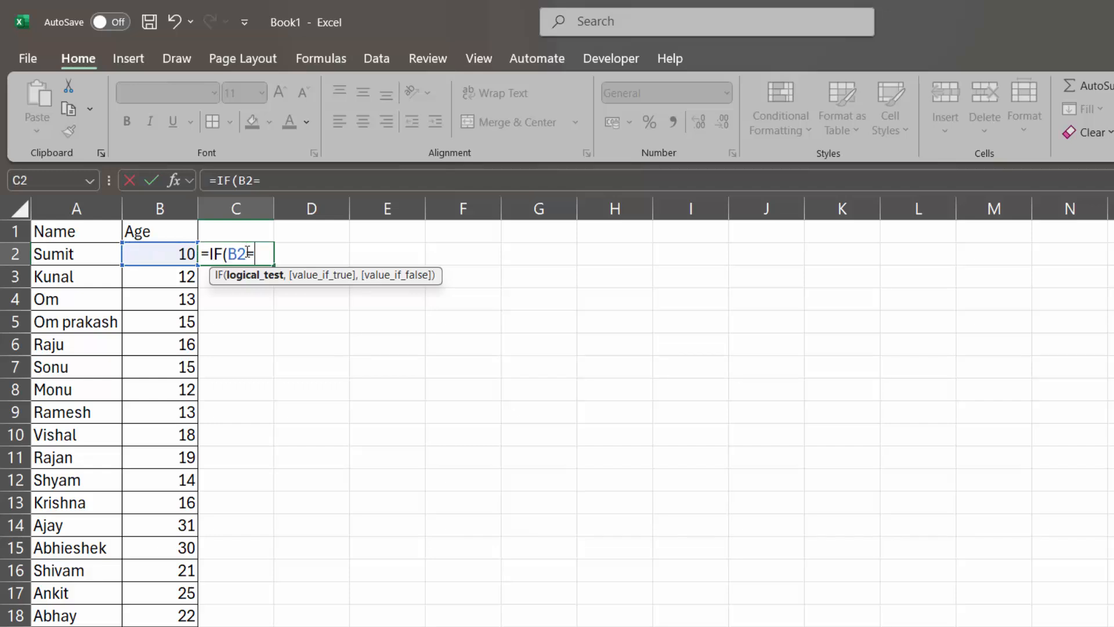
key("BackSpace")
type(">=60,")
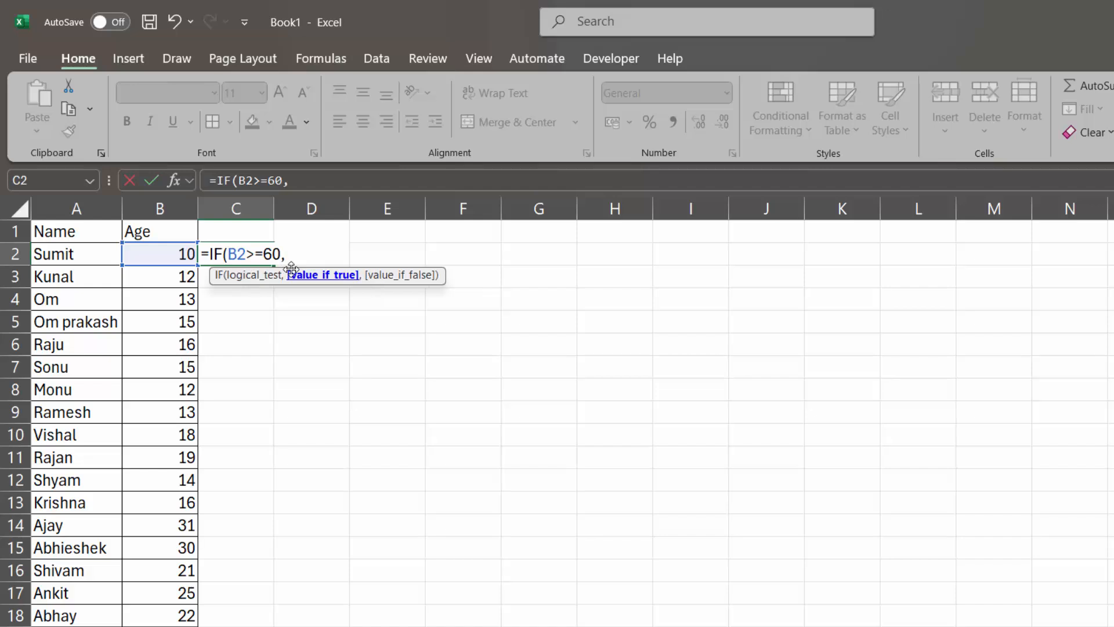
- Enter "Ser.citizen" in quotation marks as the IF formula's value if true
type("\"Ser.")
left_click(292, 271)
type("Cit")
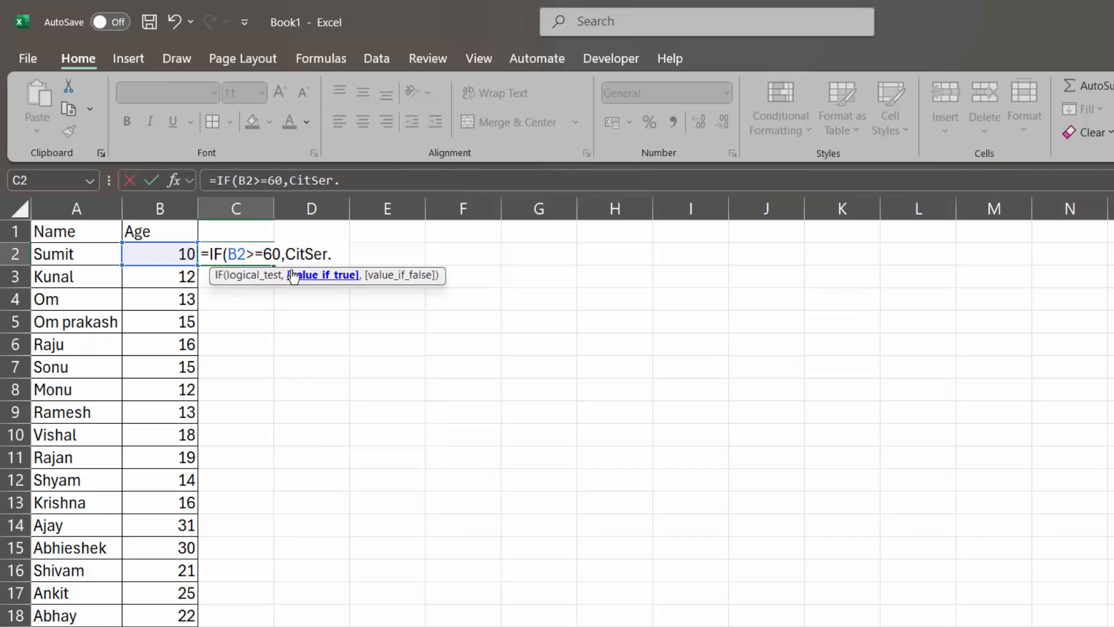
key("BackSpace")
key("BackSpace")
key("BackSpace")
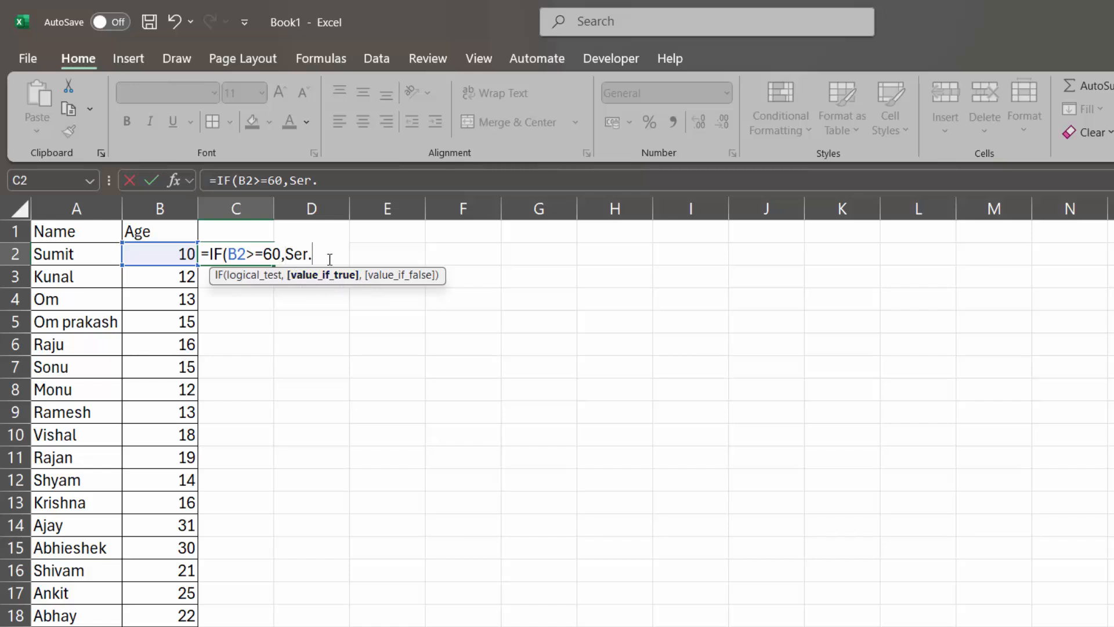
type("citizen\"")
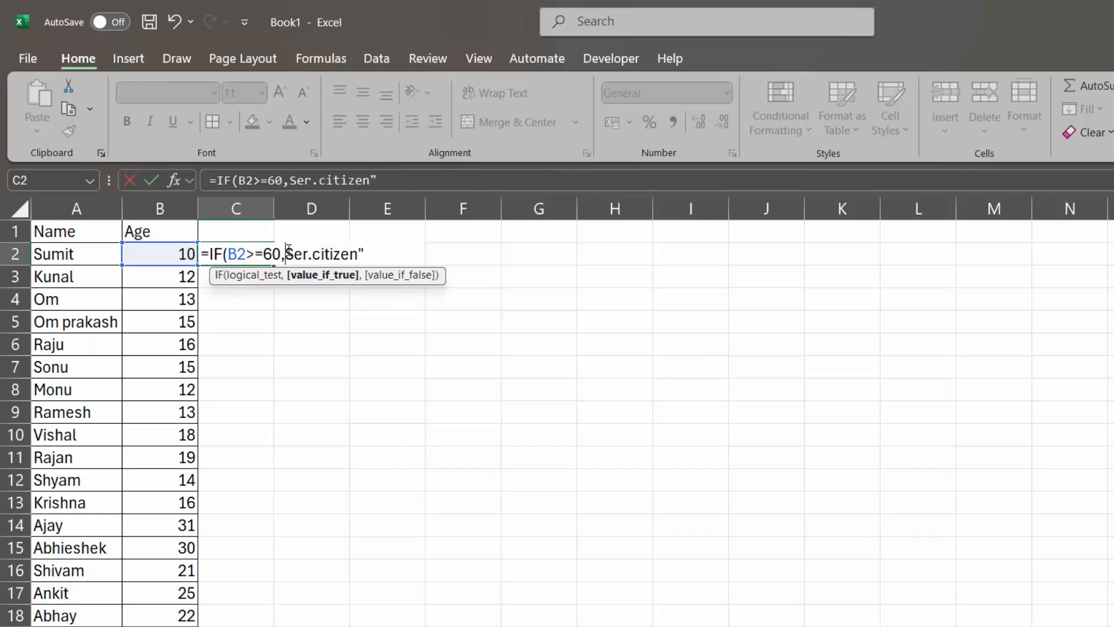
type("\"")
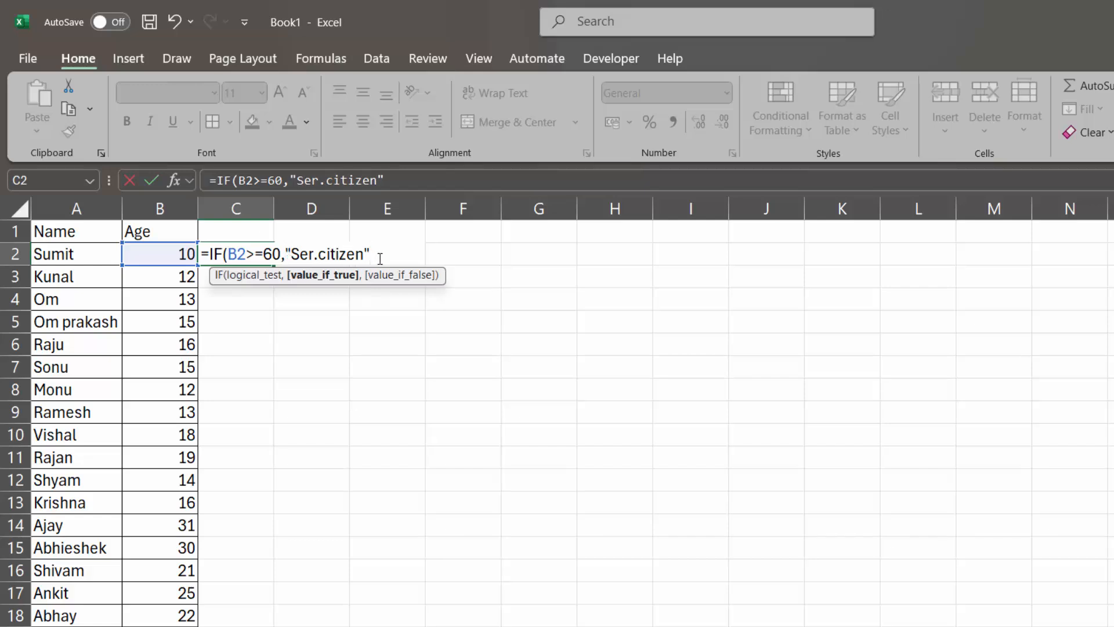
type(",")
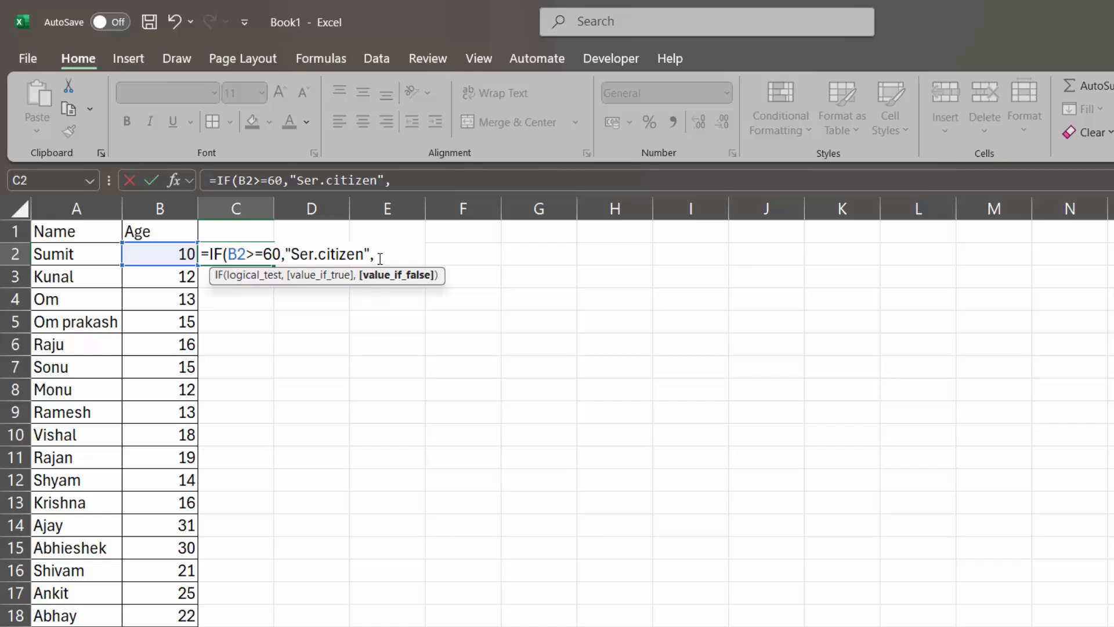
- Nest a second IF as the value if false, with the logical test B2>=18
type("if")
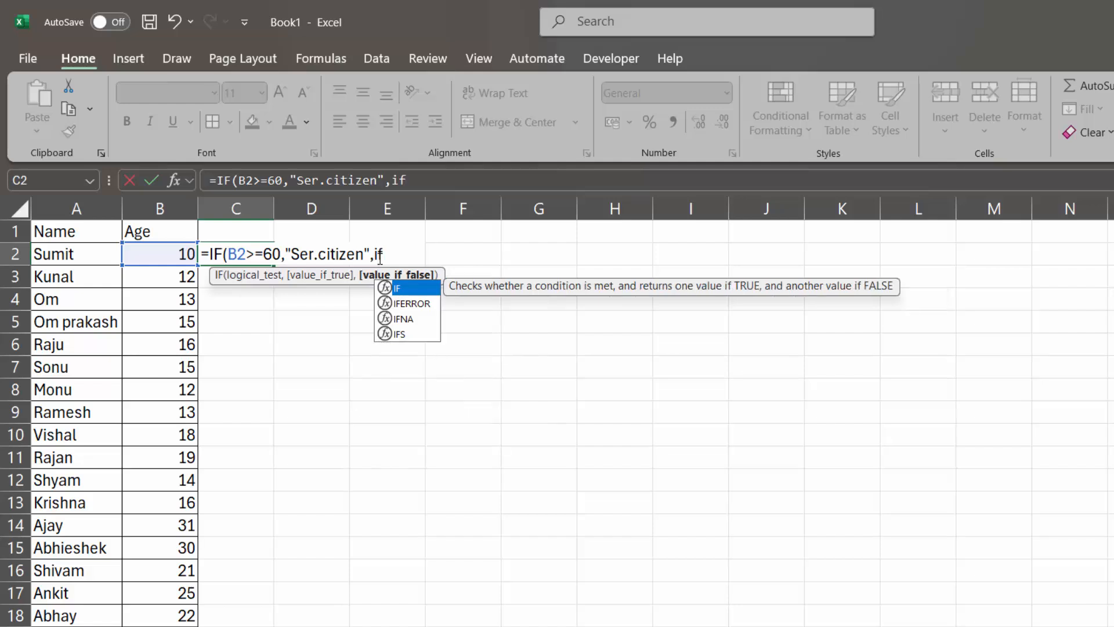
key("Tab")
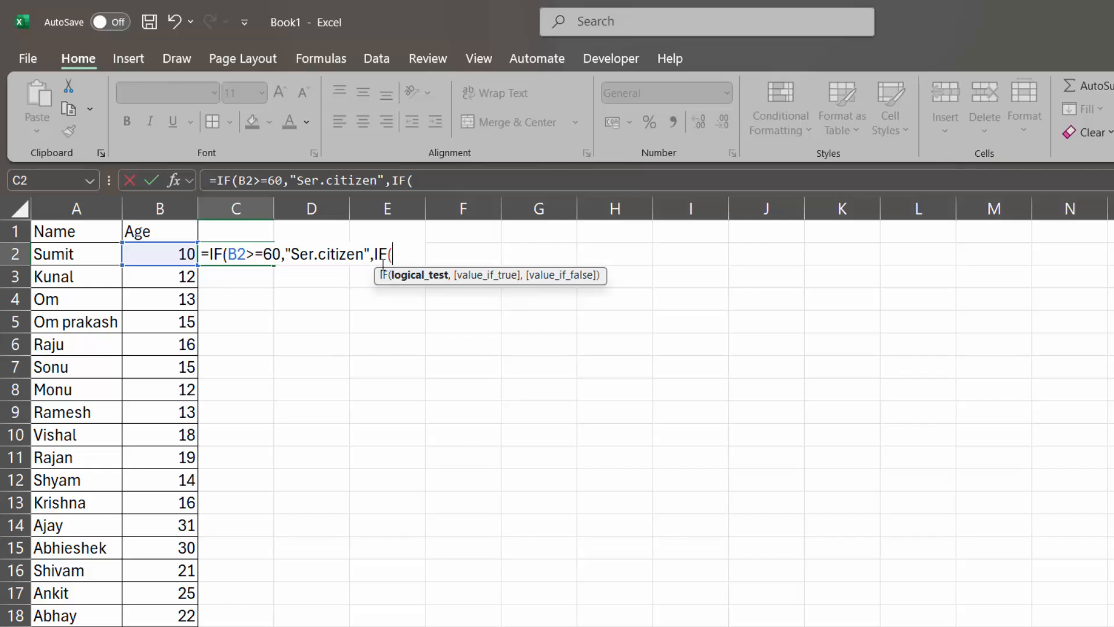
left_click(159, 257)
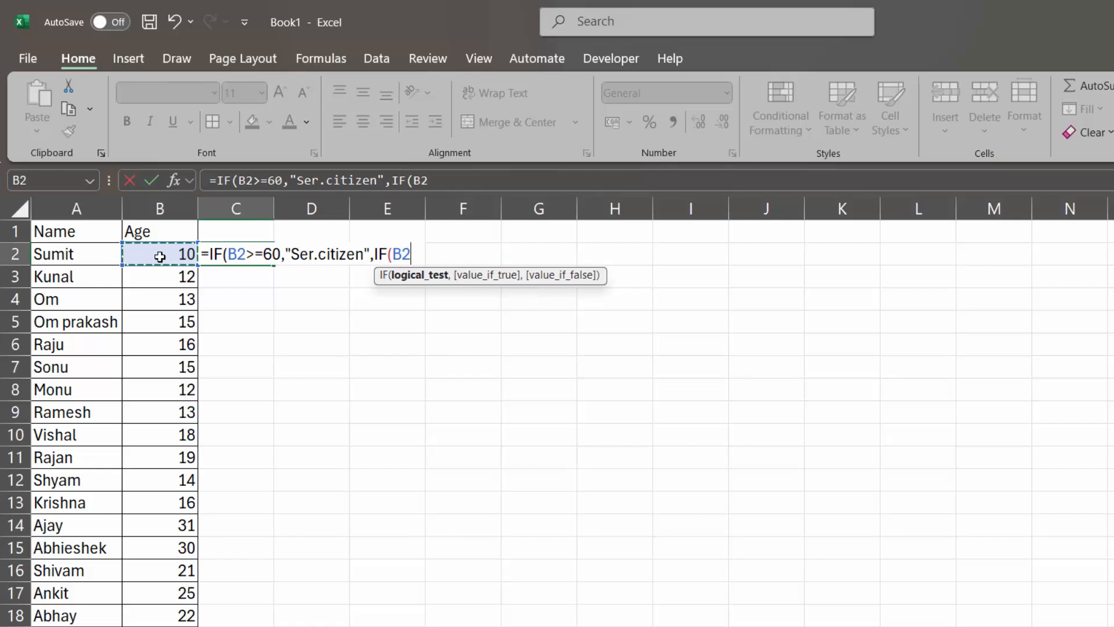
type(">1")
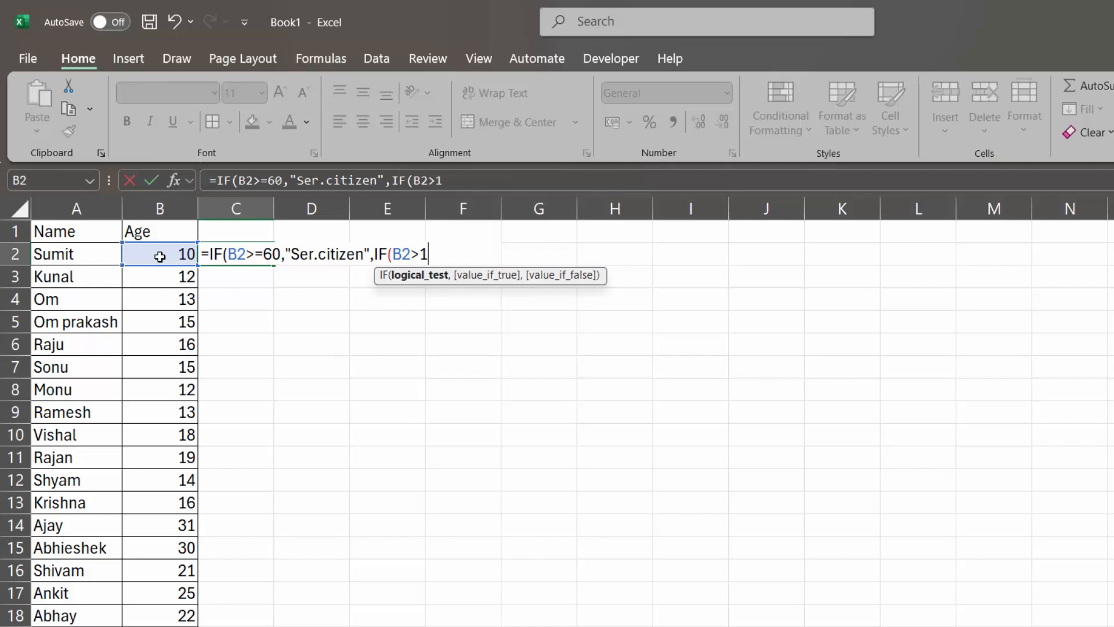
type("8")
key("BackSpace")
type("=")
key("BackSpace")
key("BackSpace")
type("1")
key("BackSpace")
type("=18,\"")
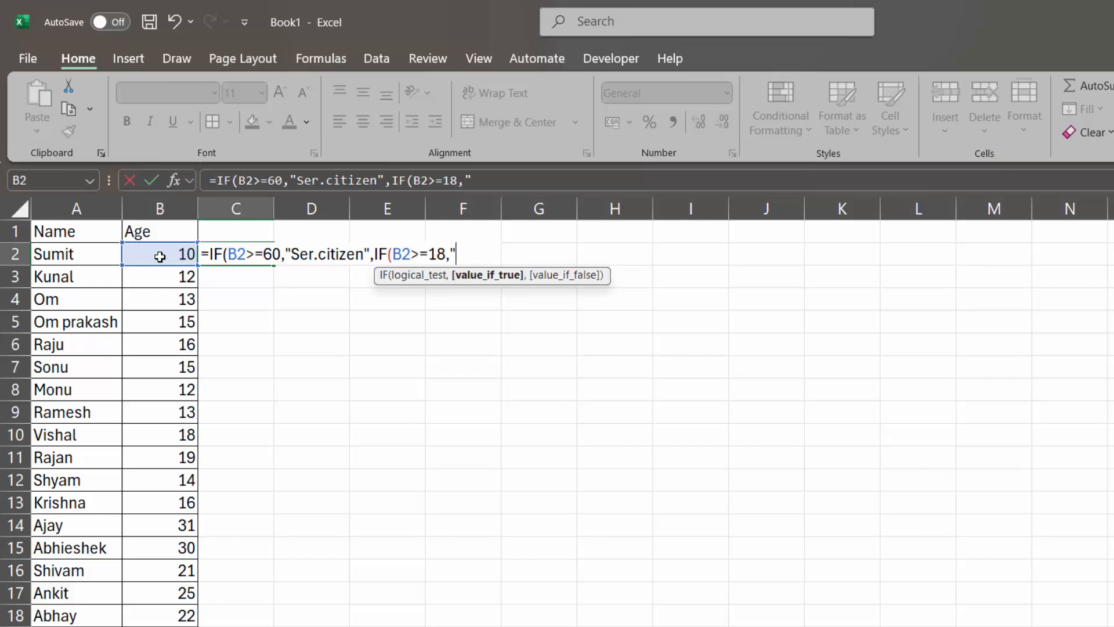
- Make the nested IF return "Adult" if true and "Child" if false, and complete the formula in C2
type("Adult")
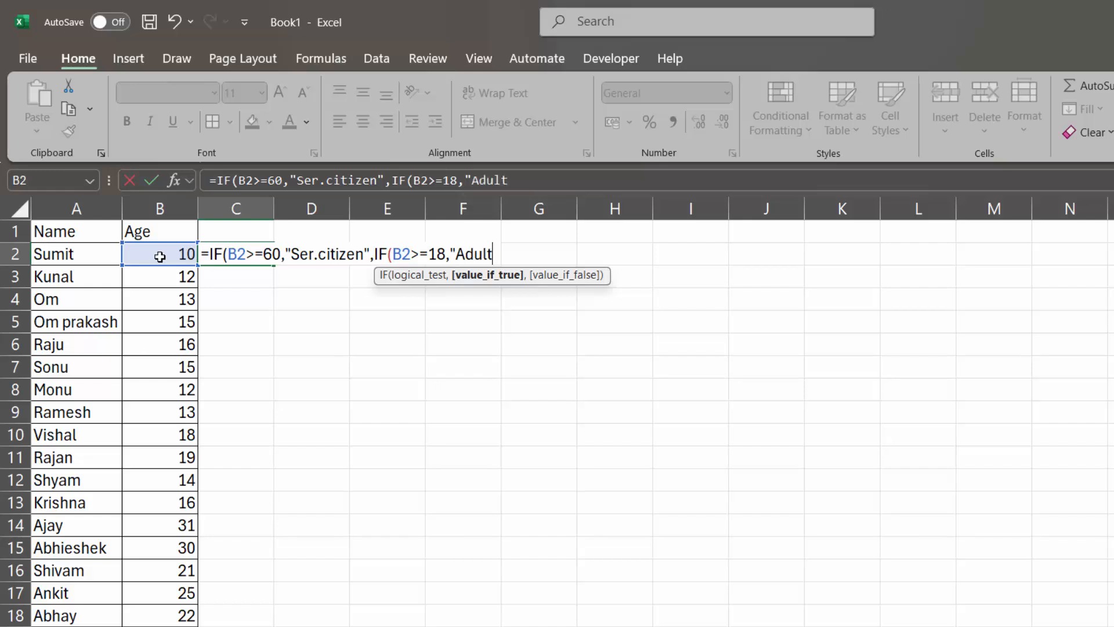
type("\",")
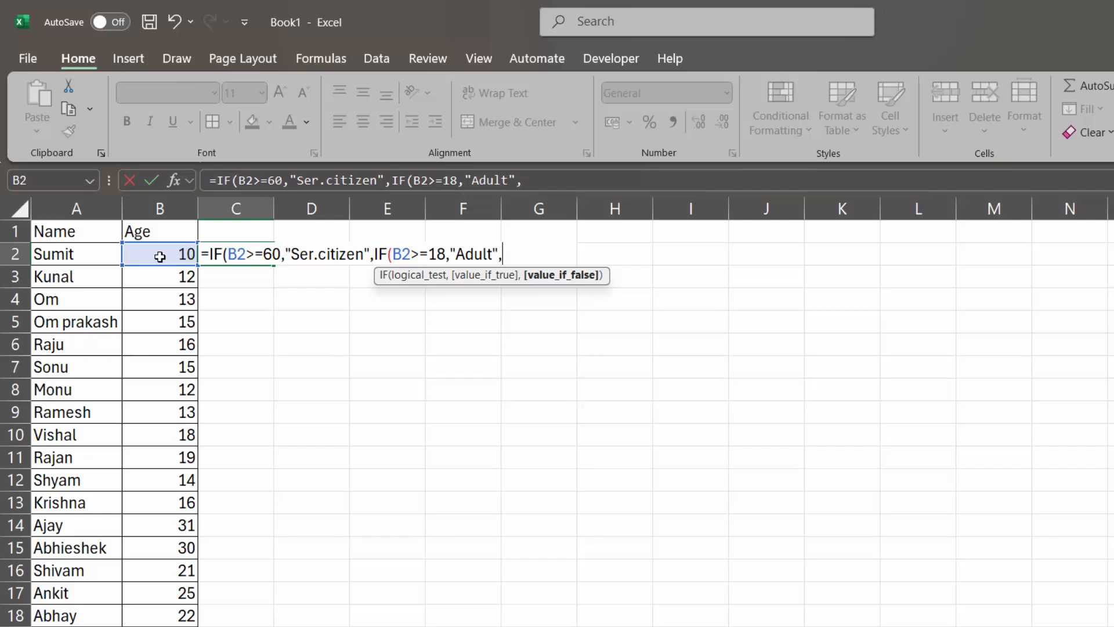
type("\"Chilk")
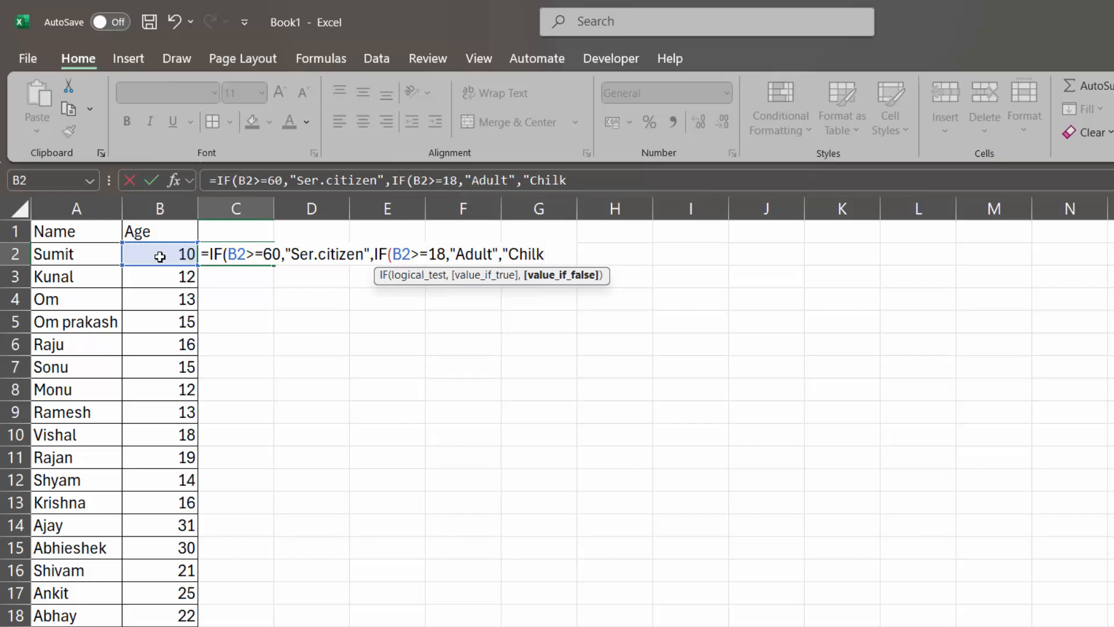
key("BackSpace")
type("d\")")
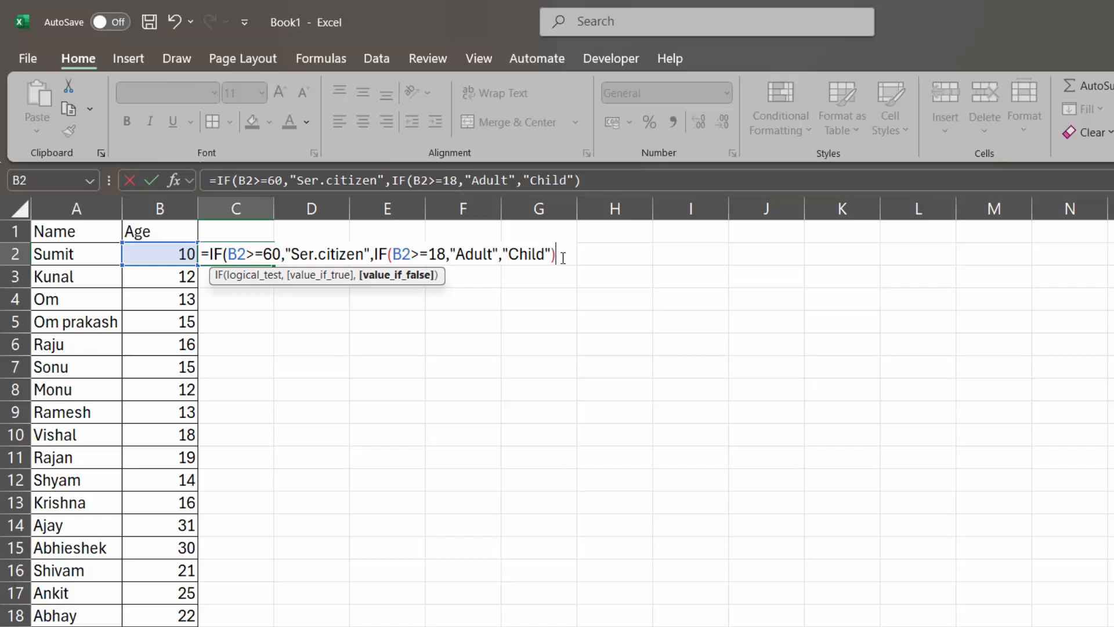
type(")")
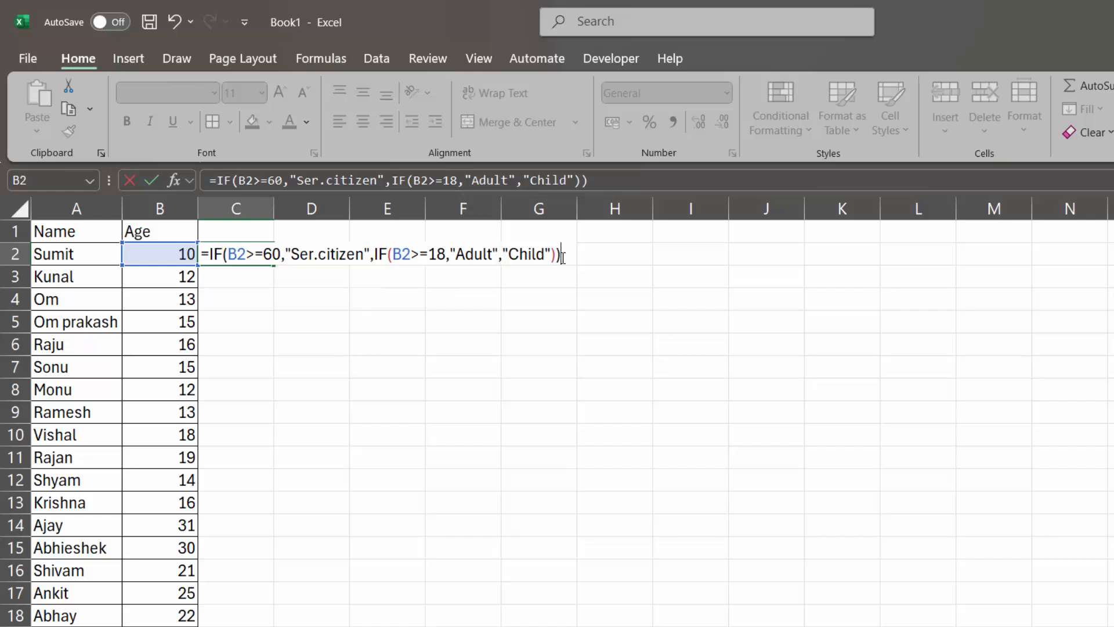
key("Return")
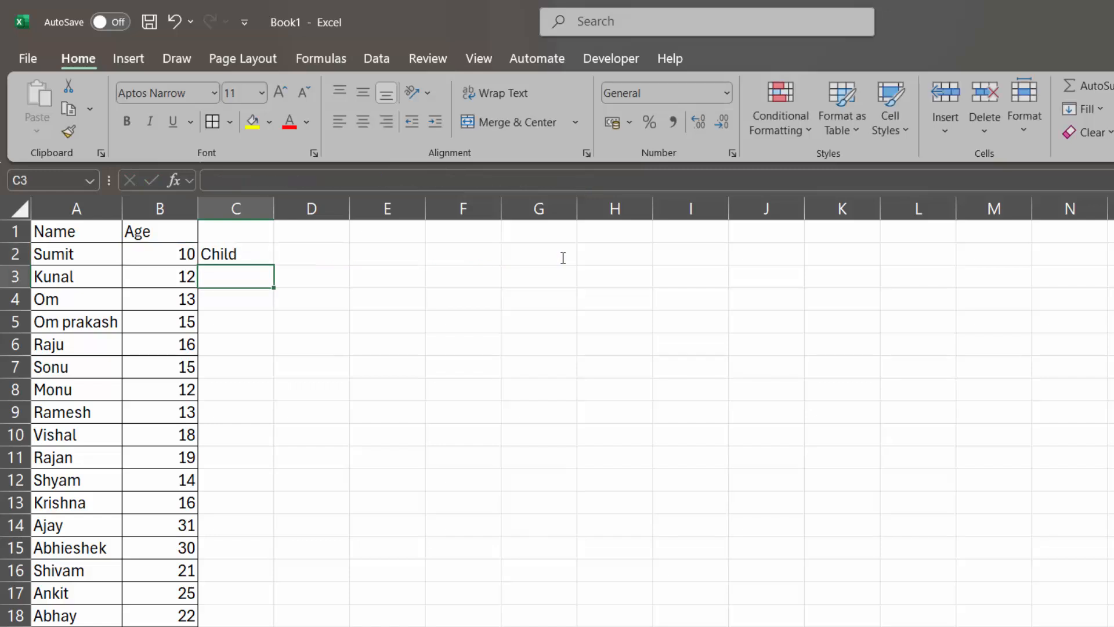
- Fill the formula from C2 down column C for all rows of the table
left_click(259, 254)
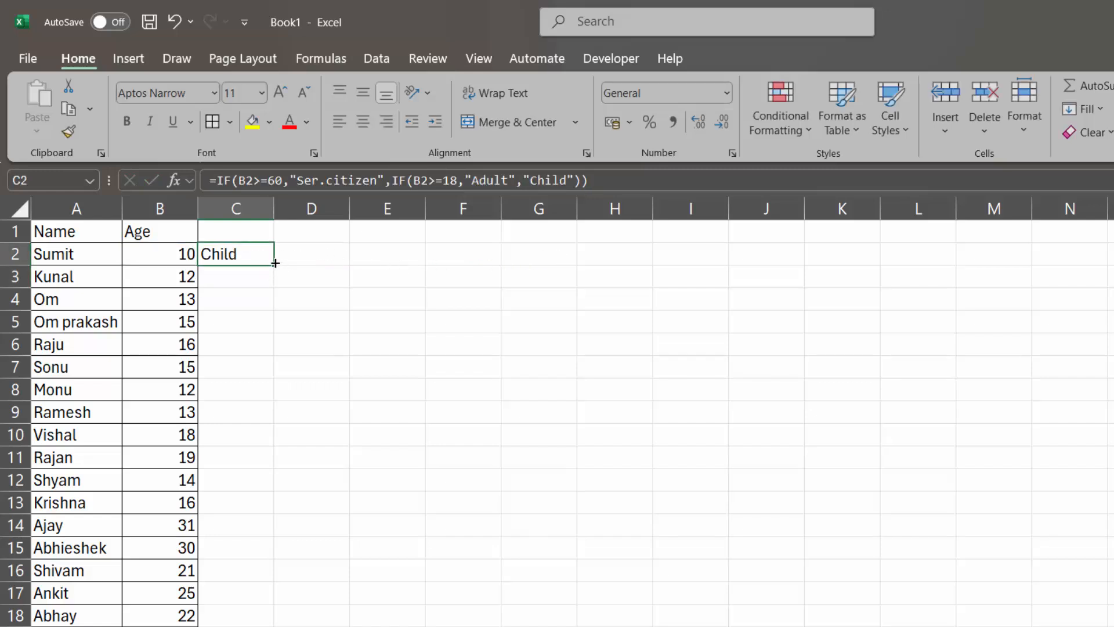
double_click(274, 266)
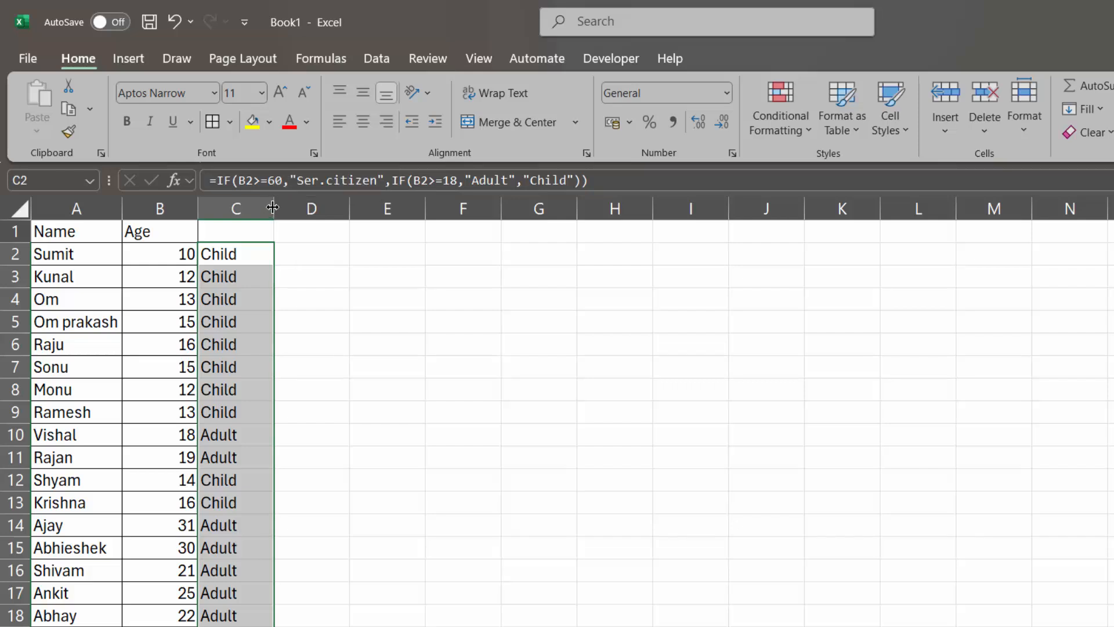
- Widen column C slightly so its longest entry fits
left_click_drag(273, 207, 277, 207)
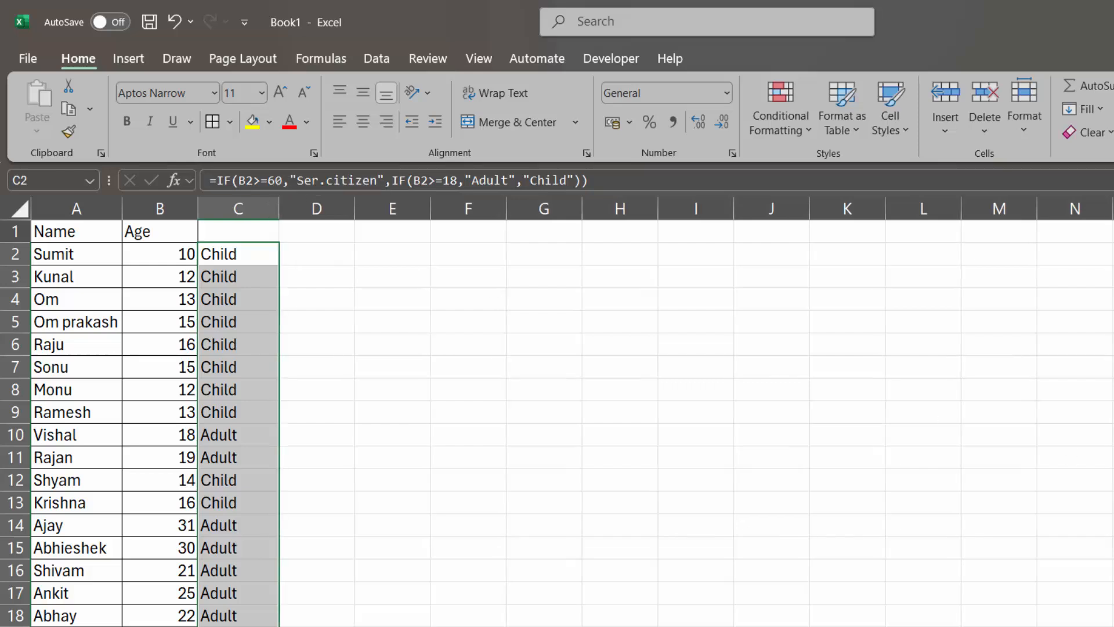
scroll(139, 422, "down", 1)
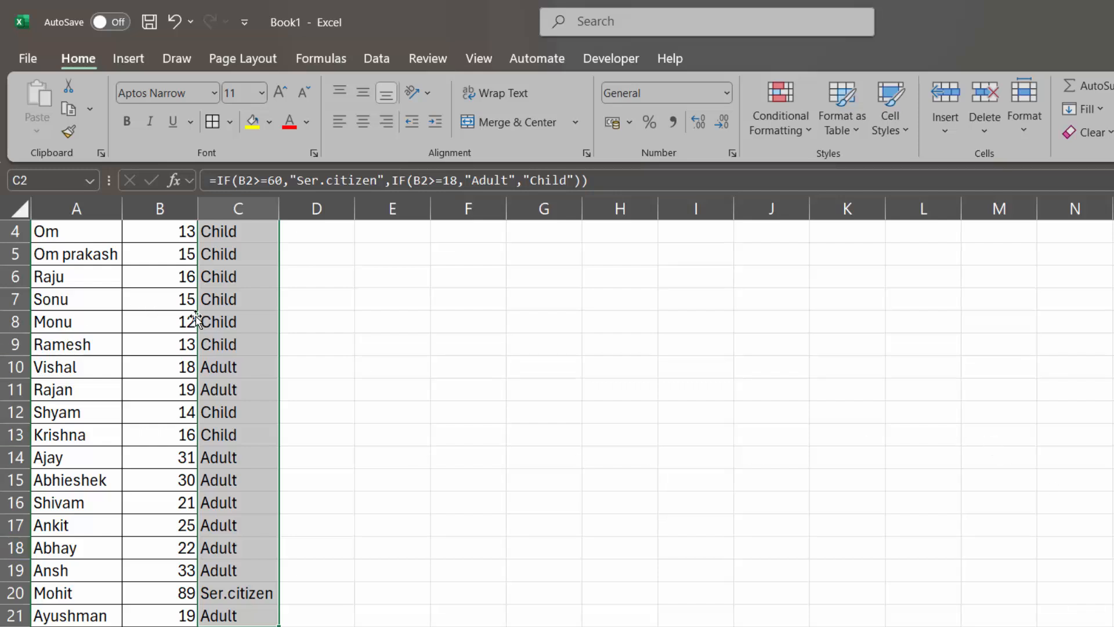
- Set the age in B7 to 60 to test the classification, and inspect the nested IF formulas in C2 and C5
left_click(154, 304)
key("Up")
key("Up")
key("Up")
key("Up")
key("Up")
key("Up")
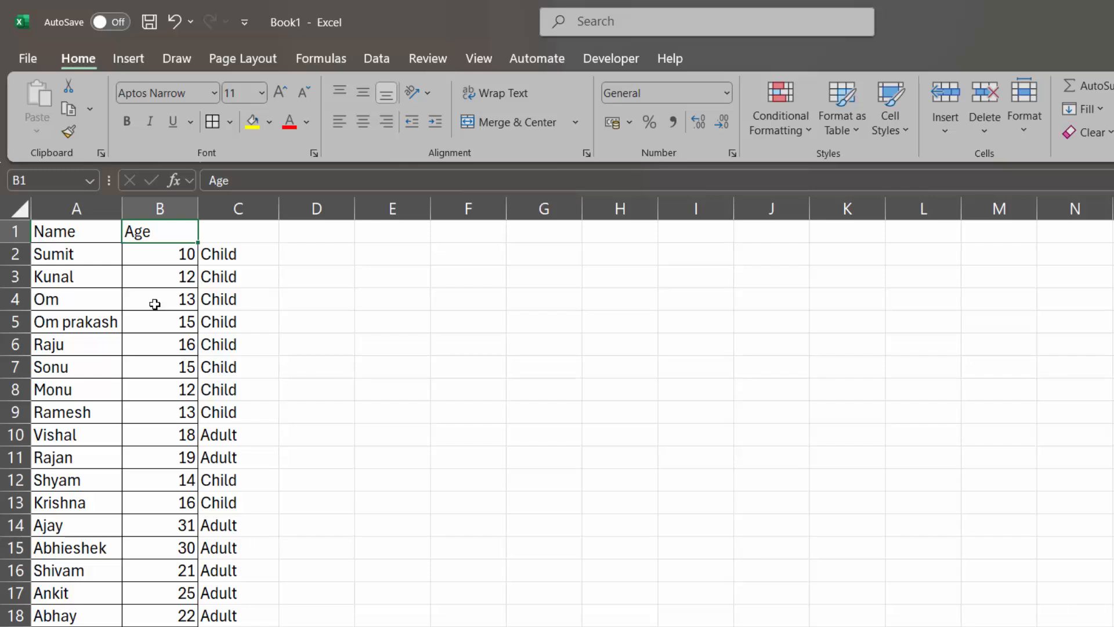
key("Down")
key("Down")
key("Down")
key("Down")
key("Down")
key("Down")
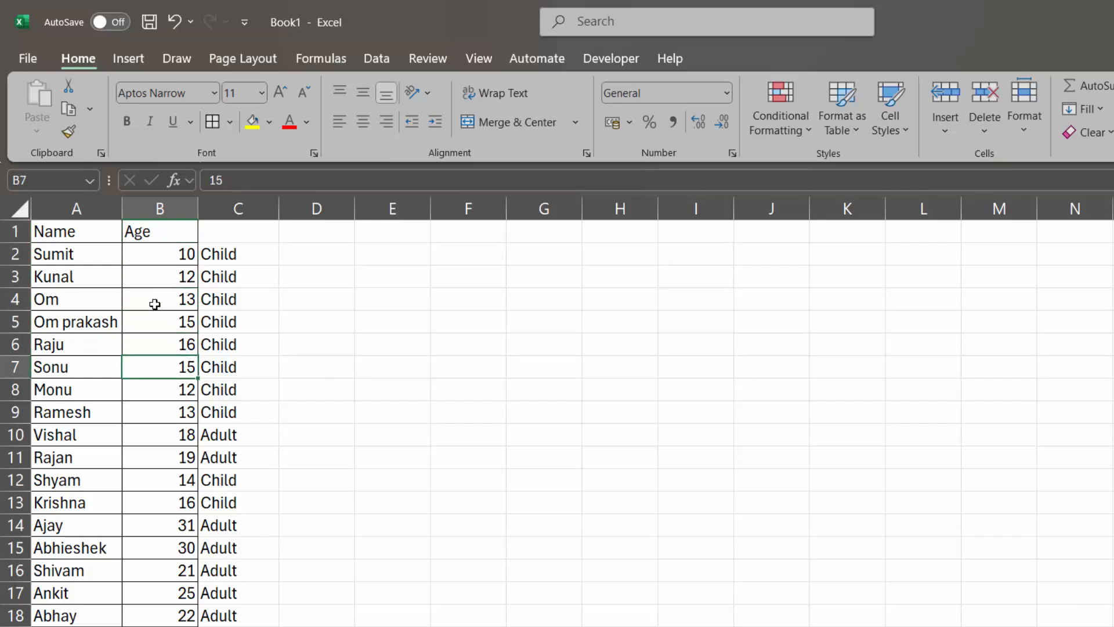
key("BackSpace")
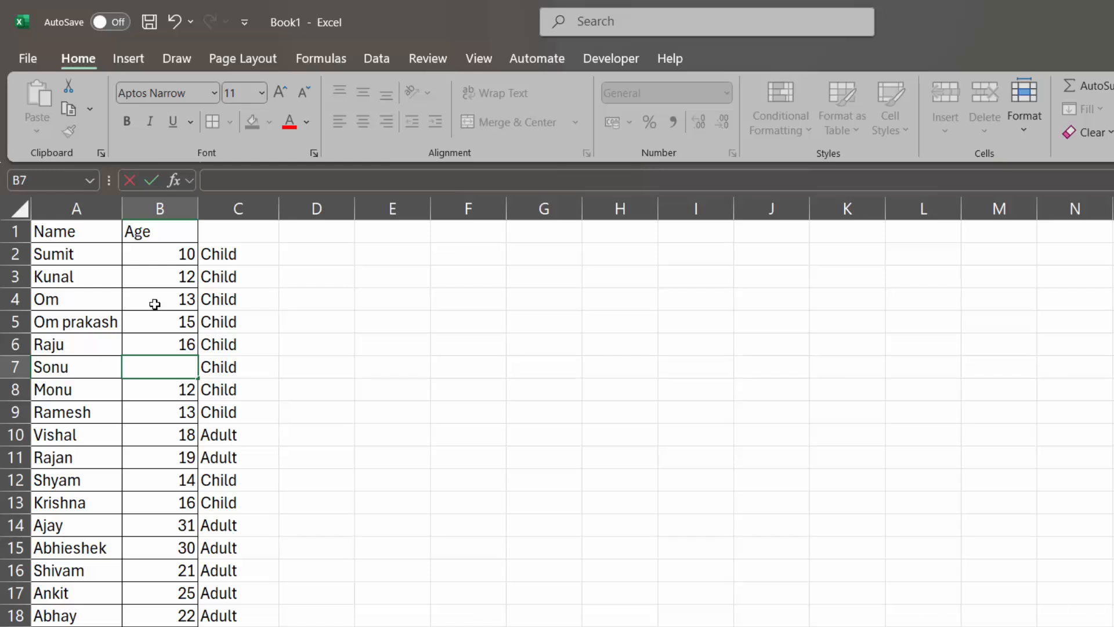
type("60")
key("Return")
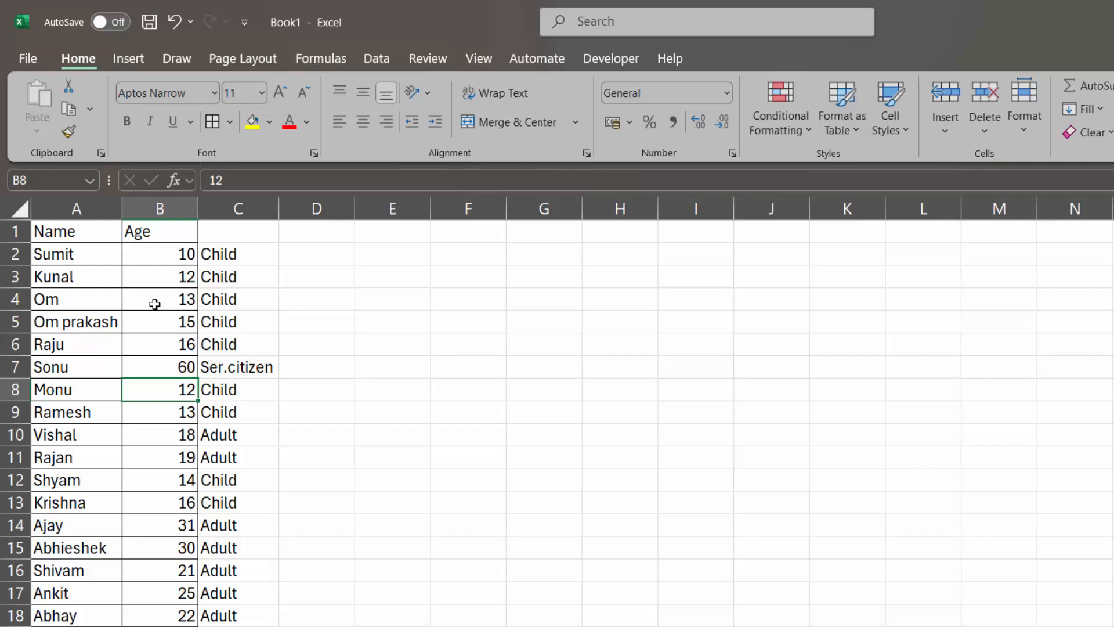
left_click(218, 255)
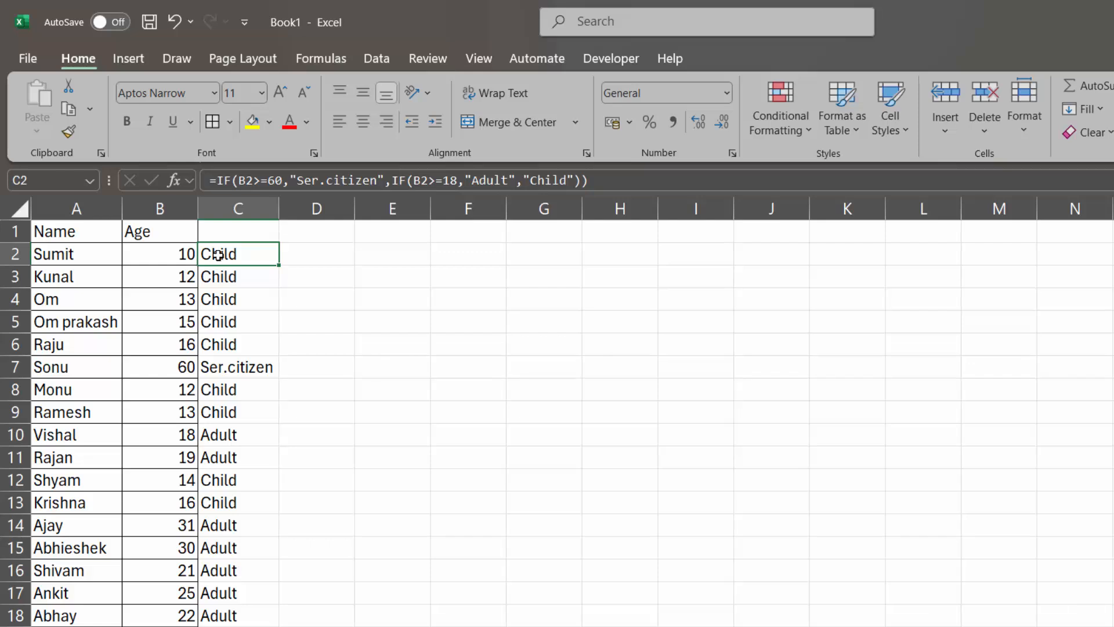
left_click(275, 321)
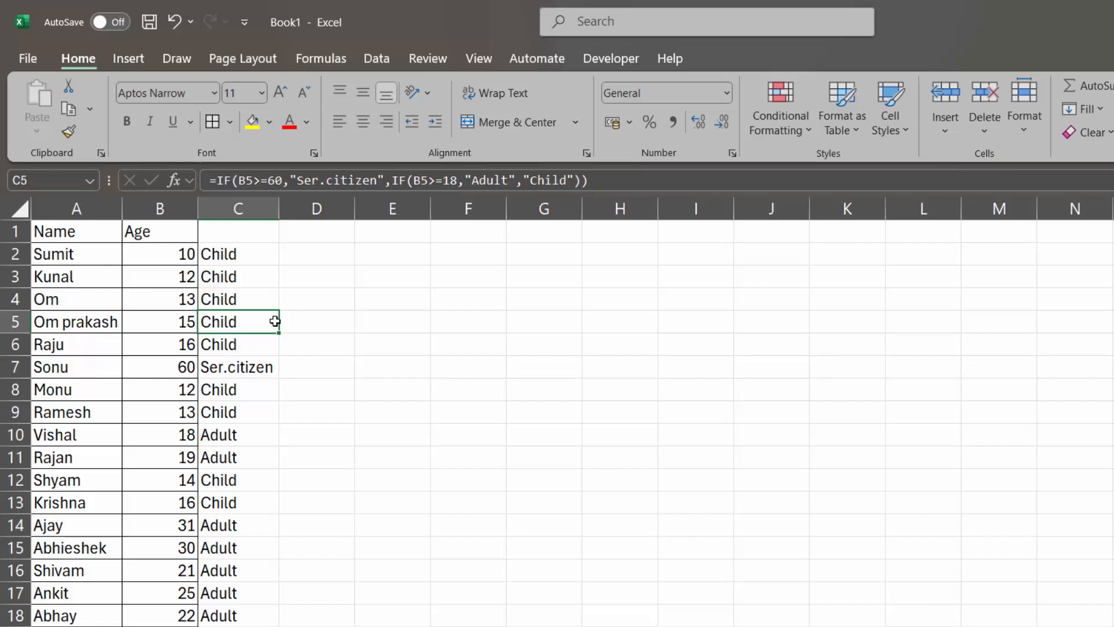
- Enter the formula =RANDBETWEEN(7,20) in D2
left_click(308, 263)
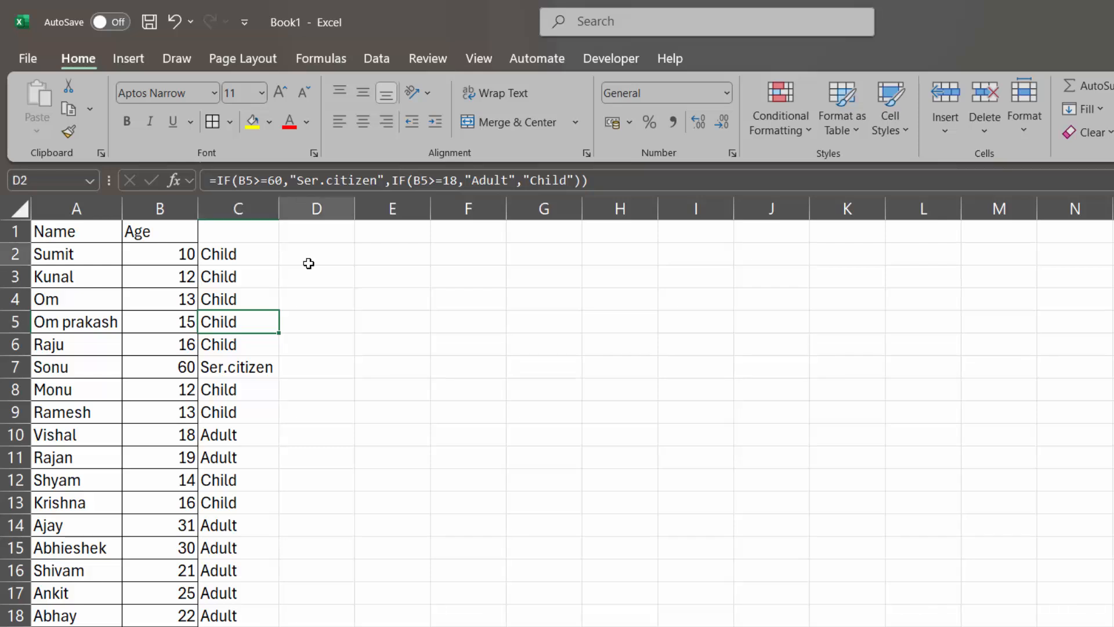
type("=ran")
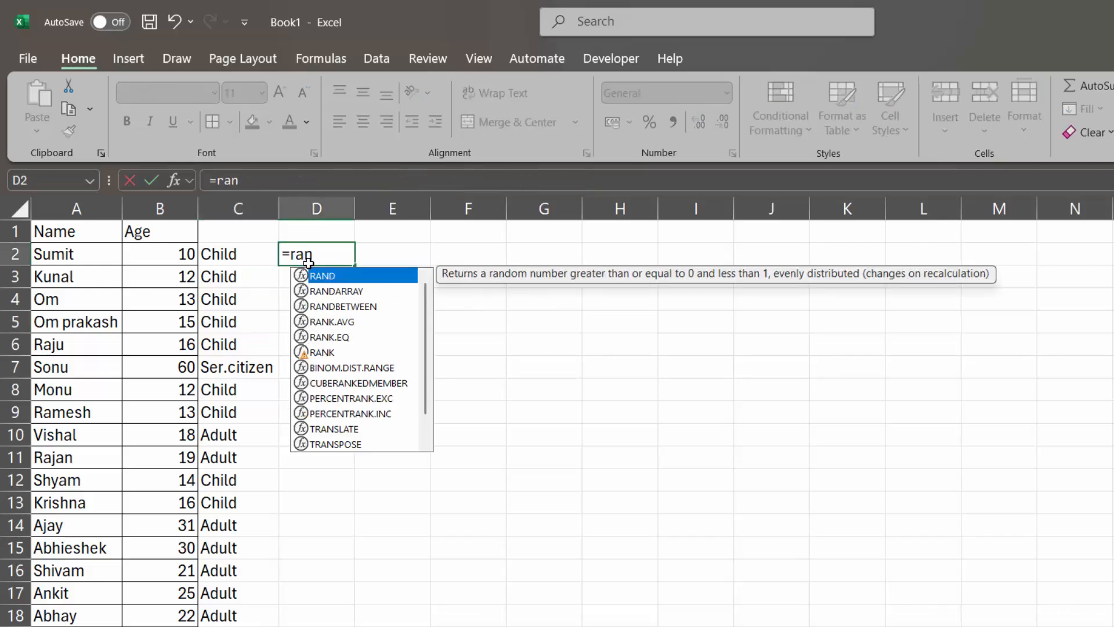
key("Tab")
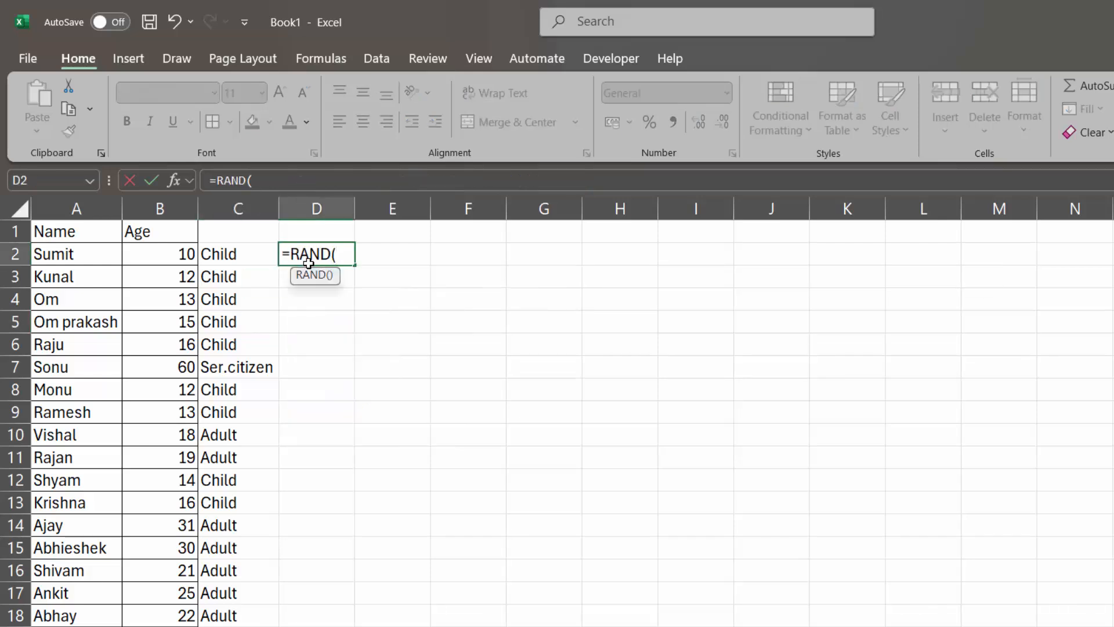
key("BackSpace")
key("Down")
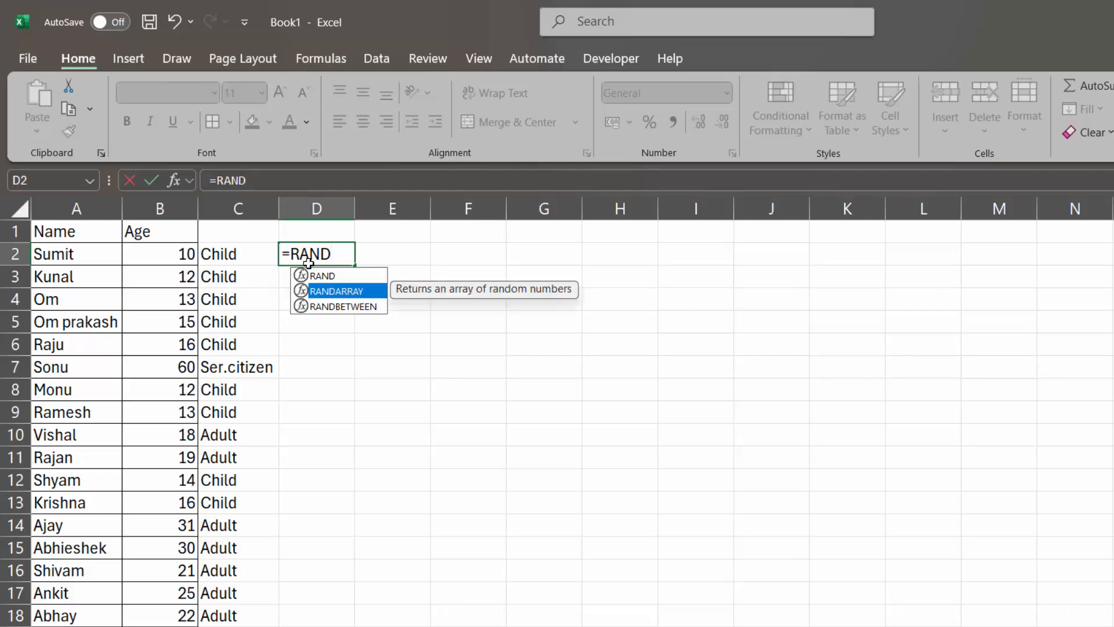
key("Down")
key("Tab")
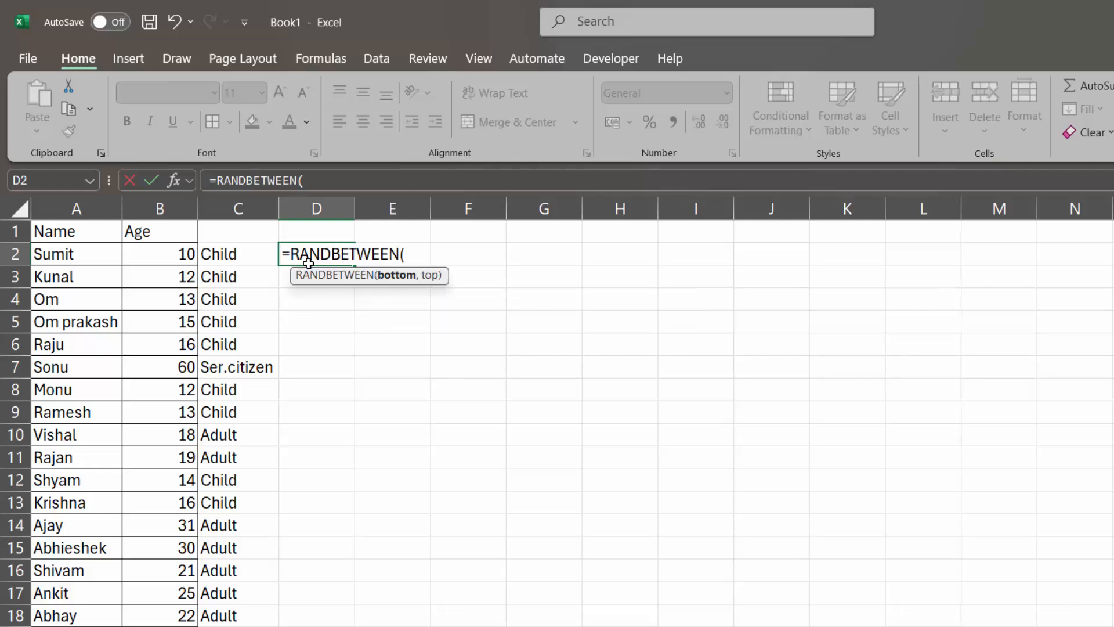
type("5")
key("BackSpace")
type("7,2")
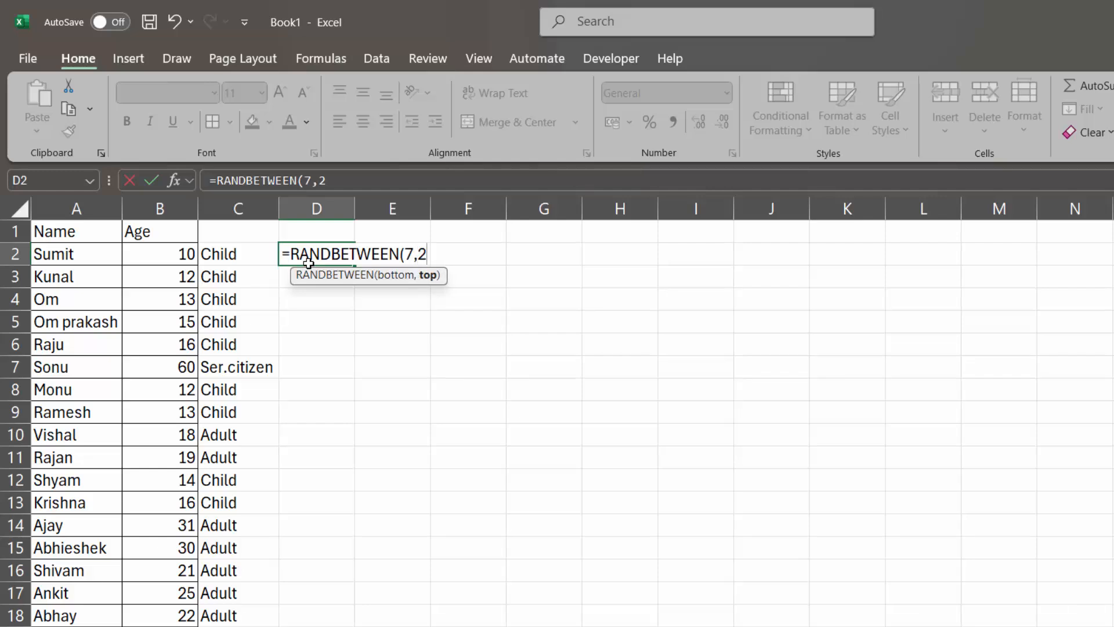
type("0)")
key("Return")
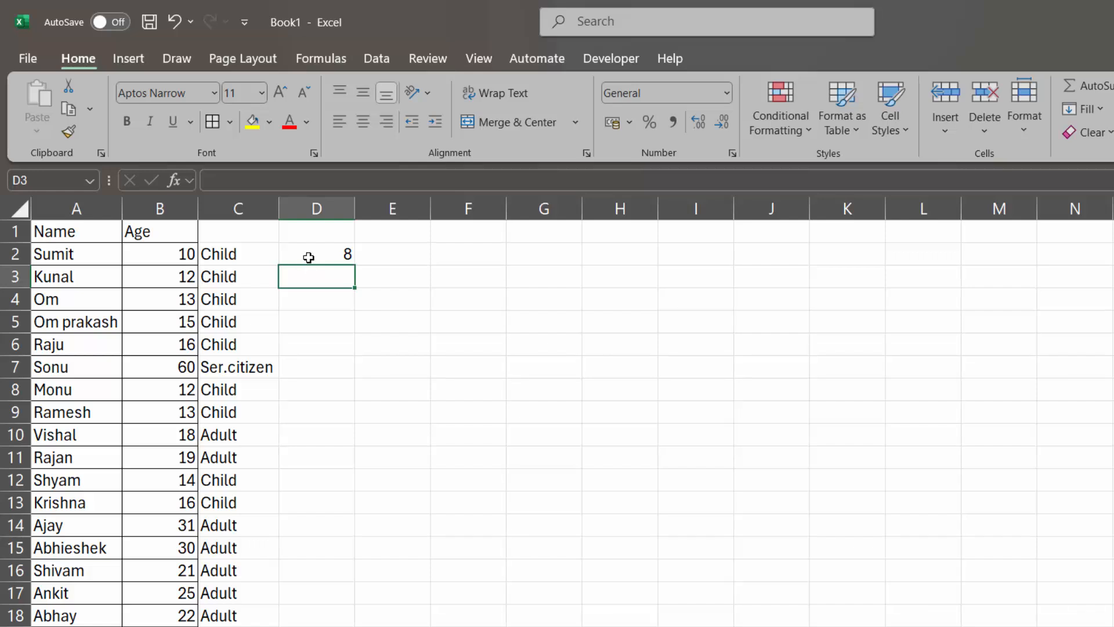
- Fill the random-number formula from D2 down all table rows, and clear the filled cells of column D
left_click(306, 256)
double_click(354, 262)
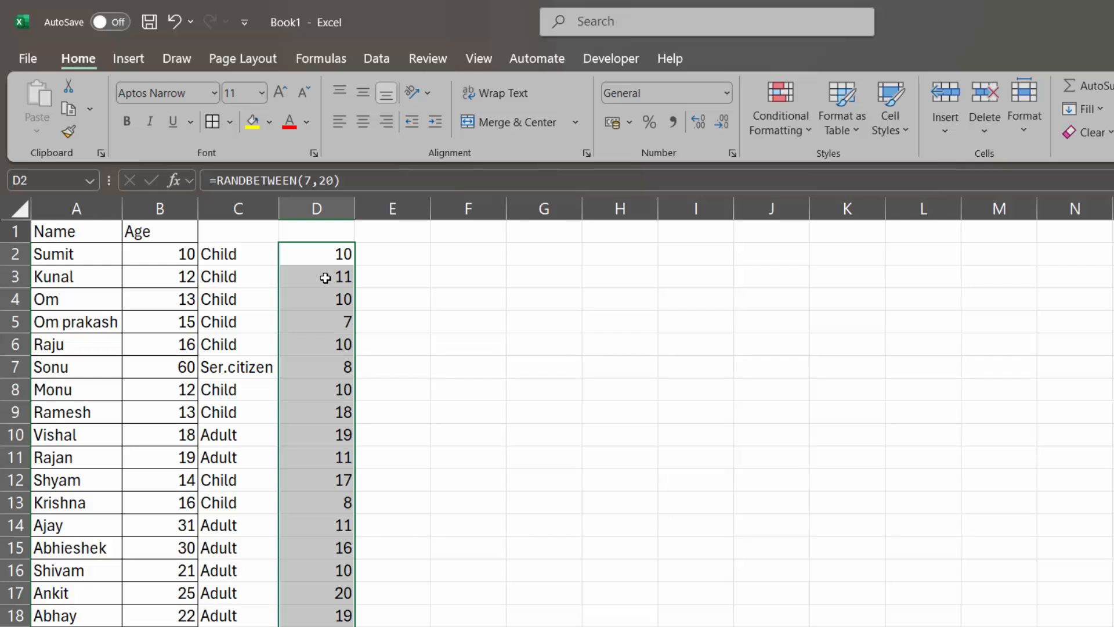
key("Delete")
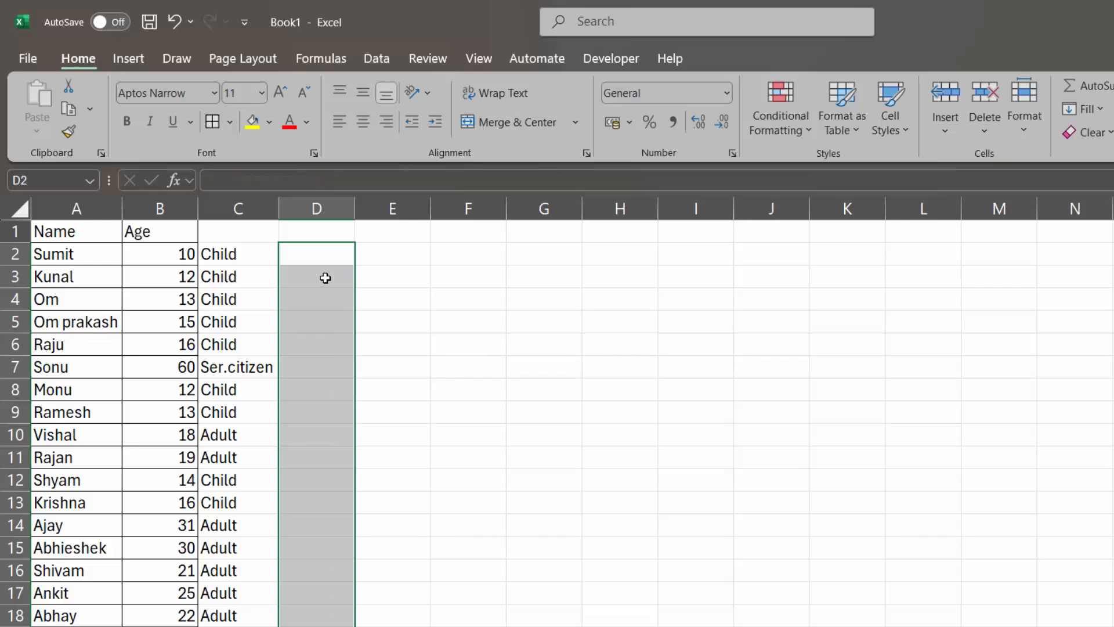
left_click(50, 263)
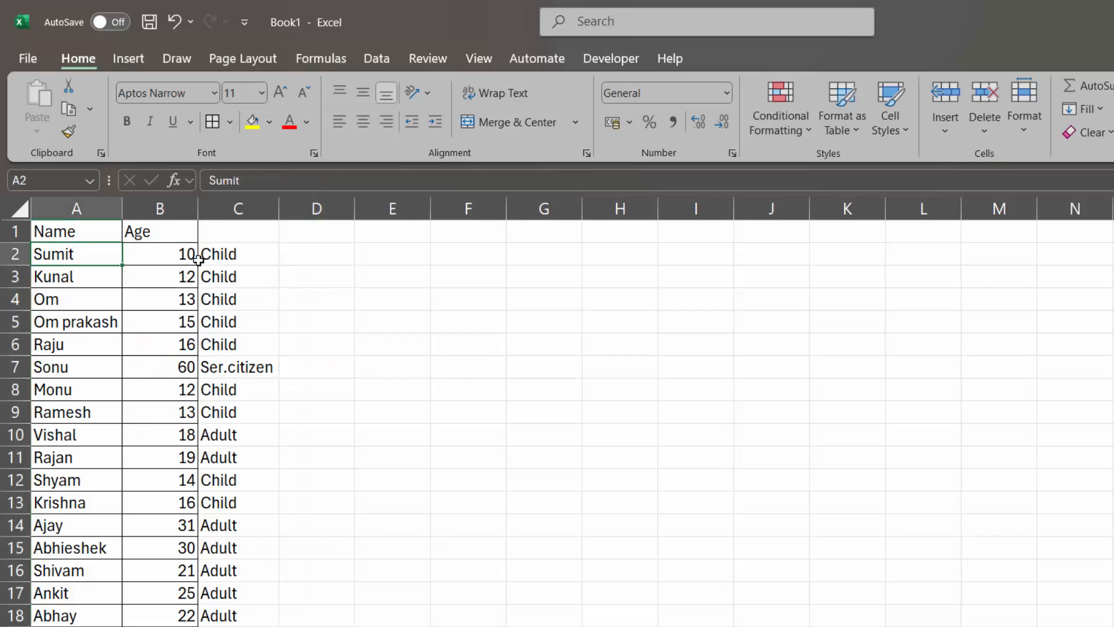
- Start a RANDBETWEEN formula in D2
left_click(308, 255)
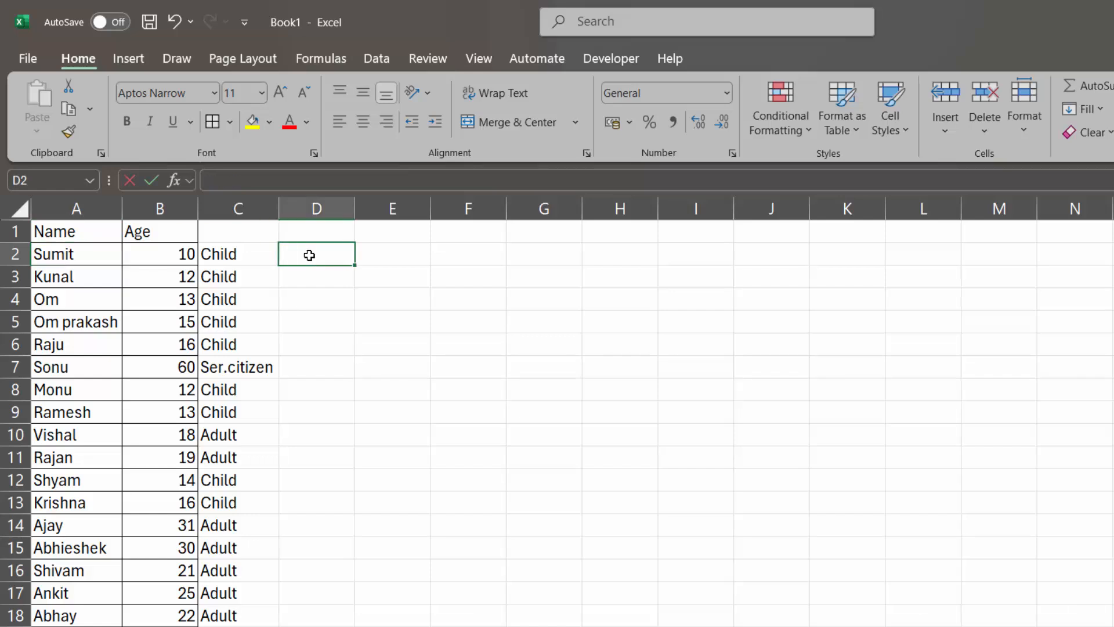
type("=")
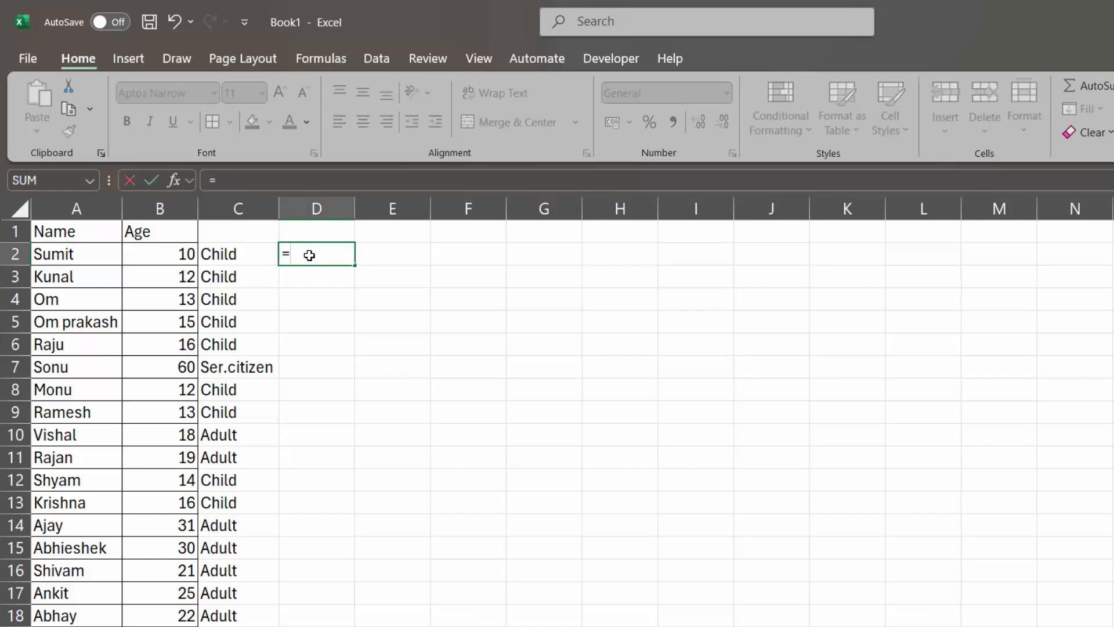
type("ra")
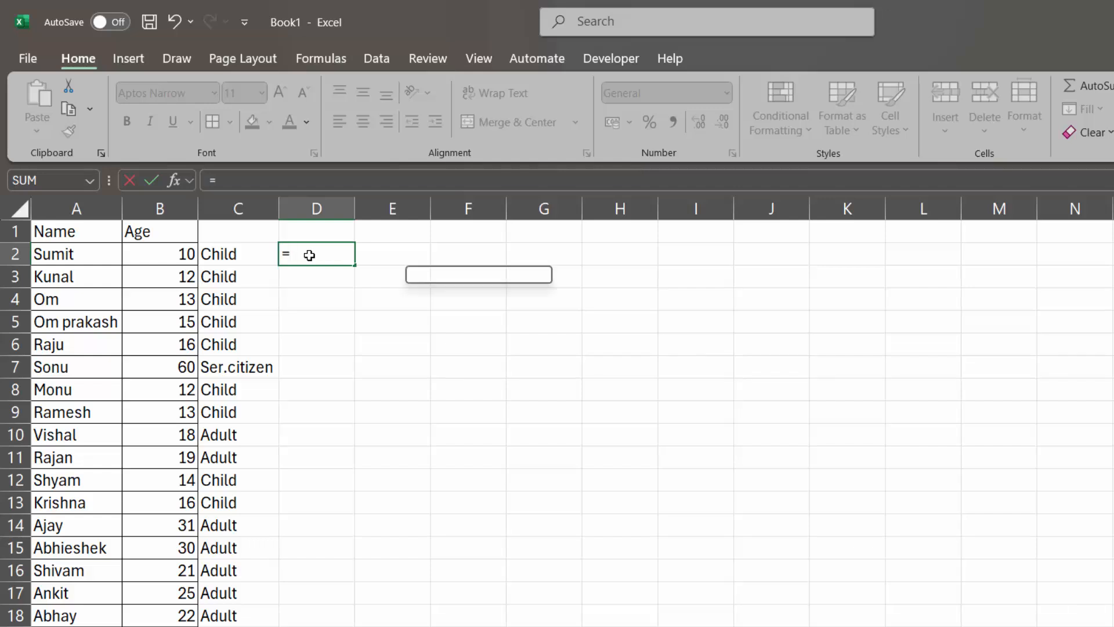
key("Down")
key("Down")
key("Down")
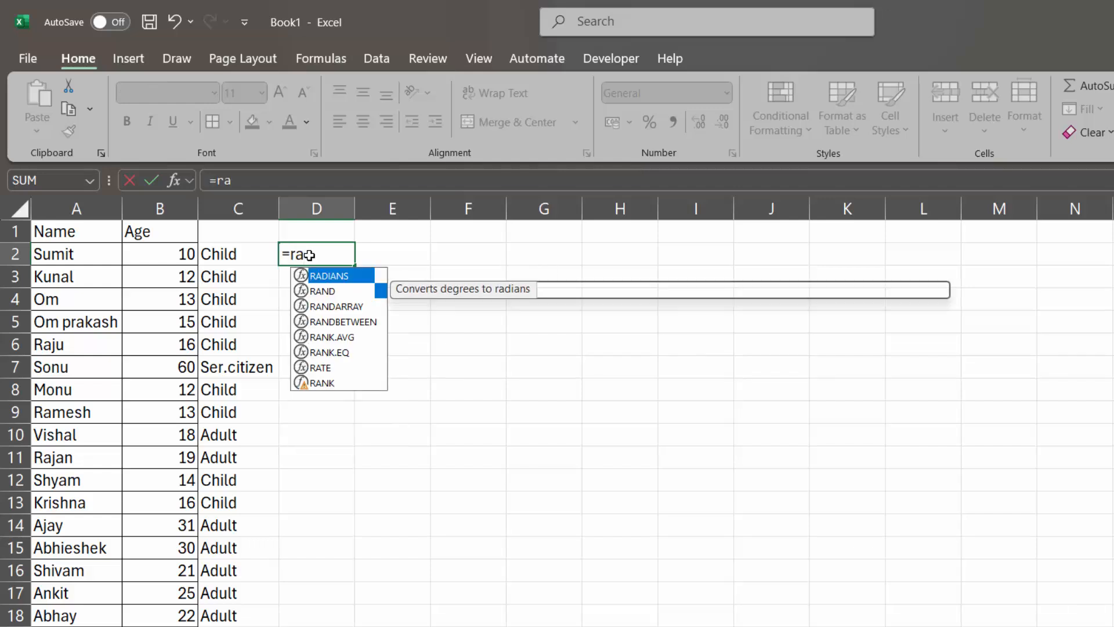
key("Up")
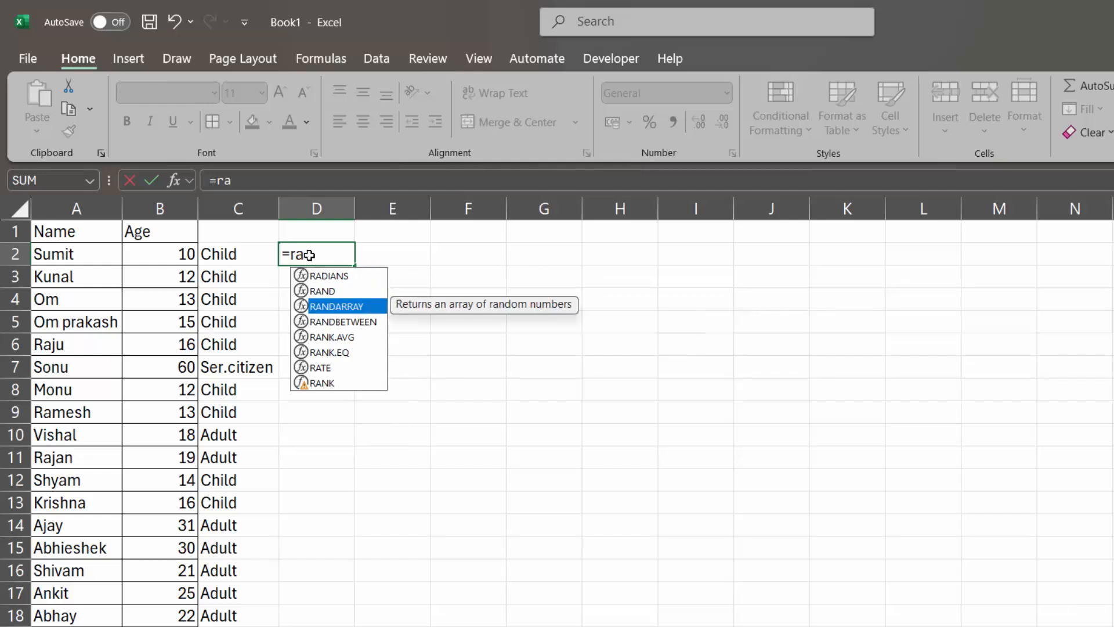
key("Down")
key("Tab")
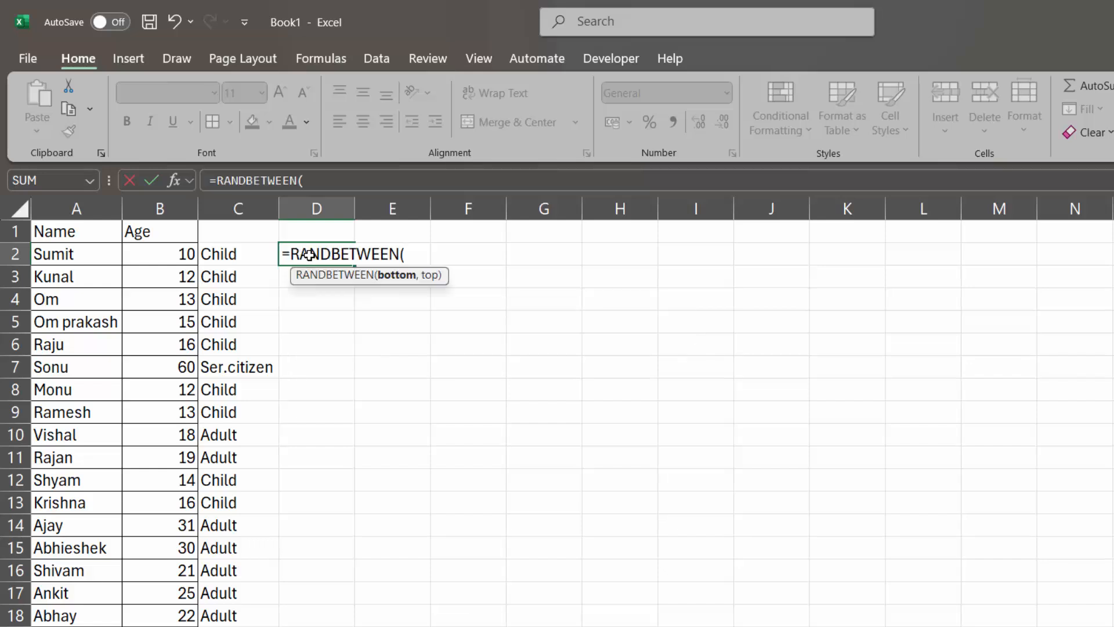
key("super+n")
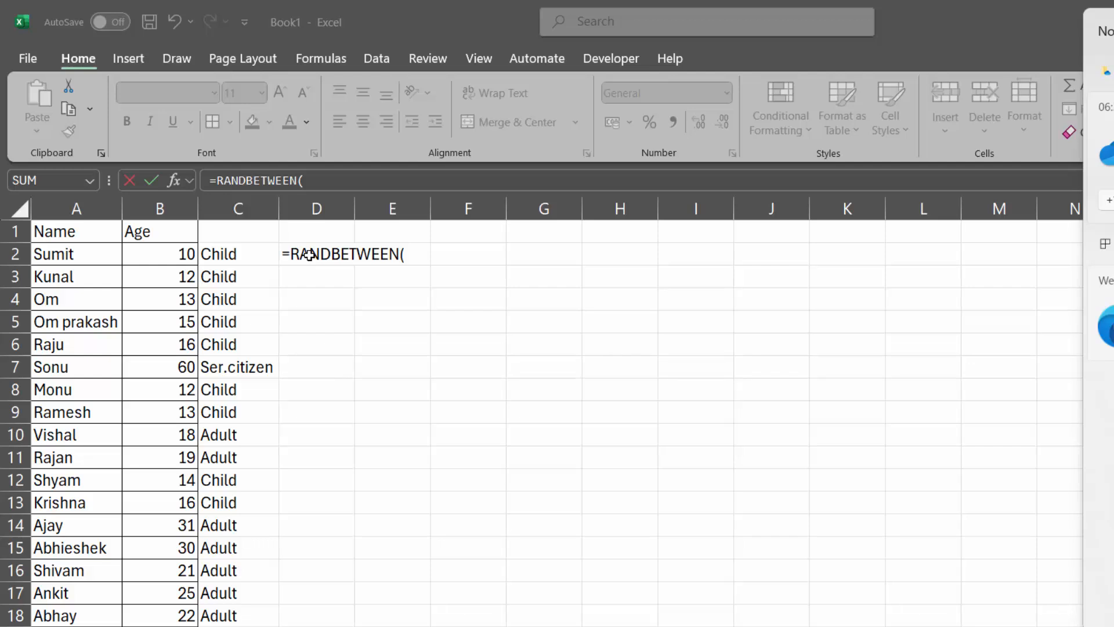
left_click(413, 254)
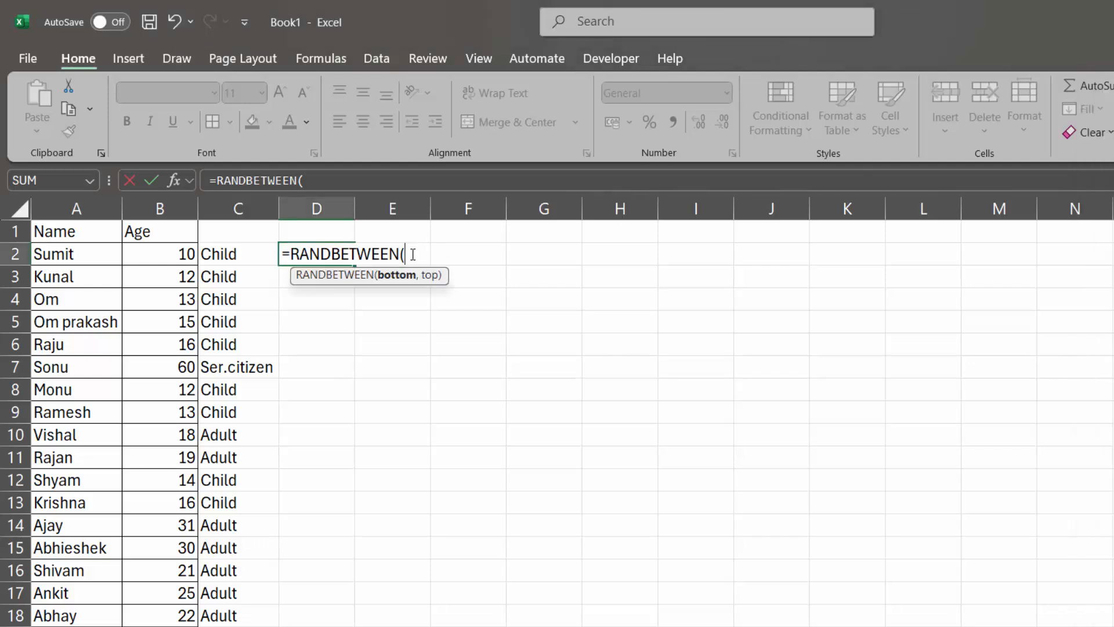
- Complete the RANDBETWEEN formula with lower limit 3 and upper limit 50, and fill it down column D for all table rows
type("3,5")
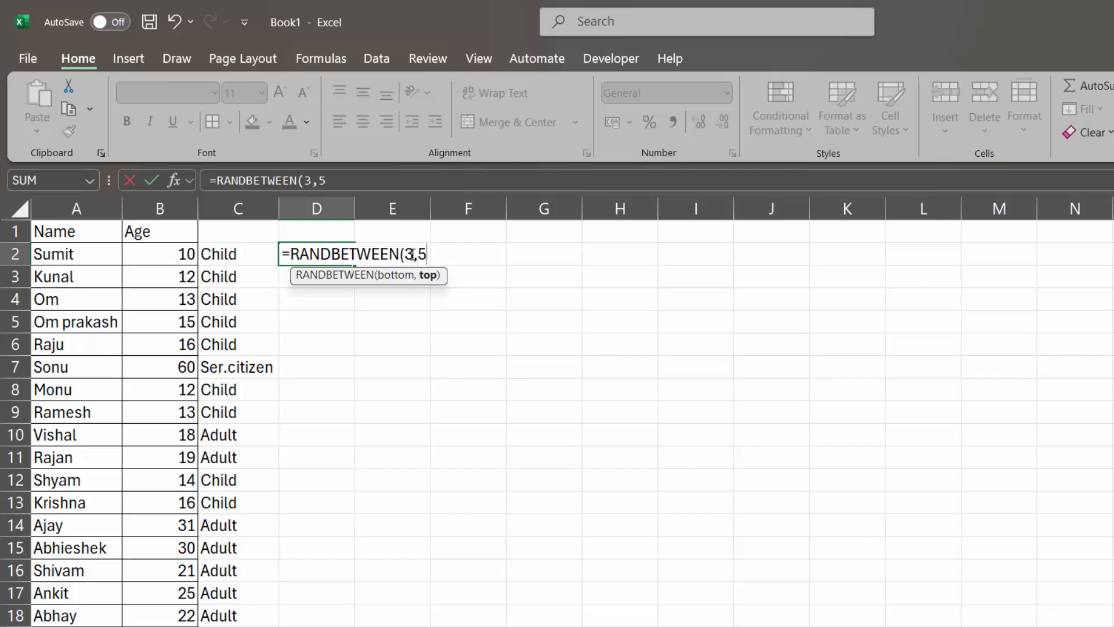
type("0)")
key("Return")
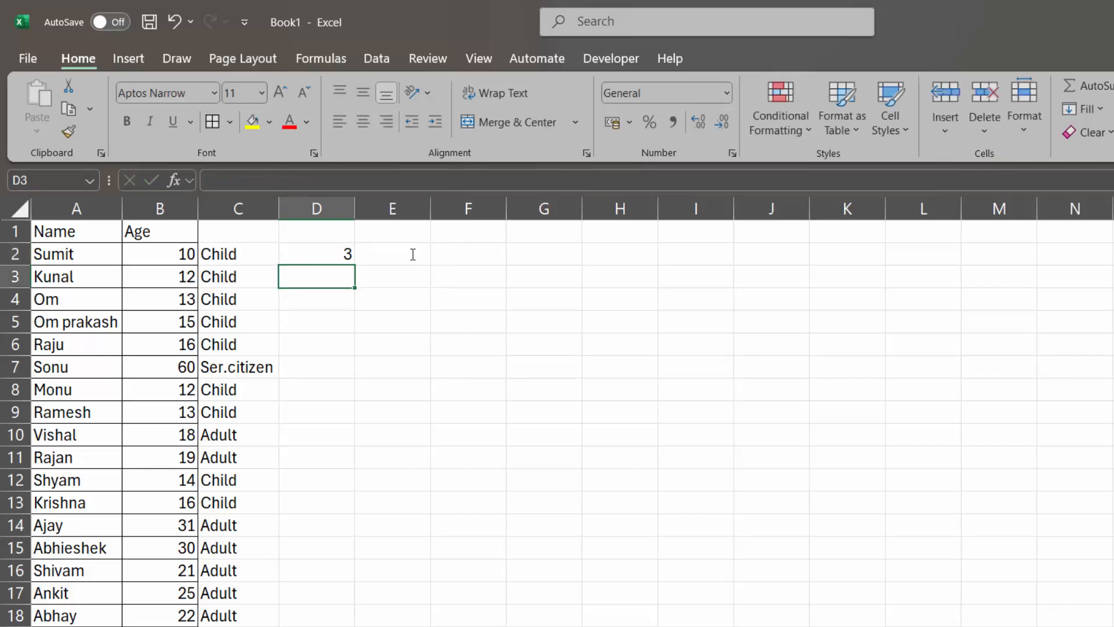
left_click(313, 258)
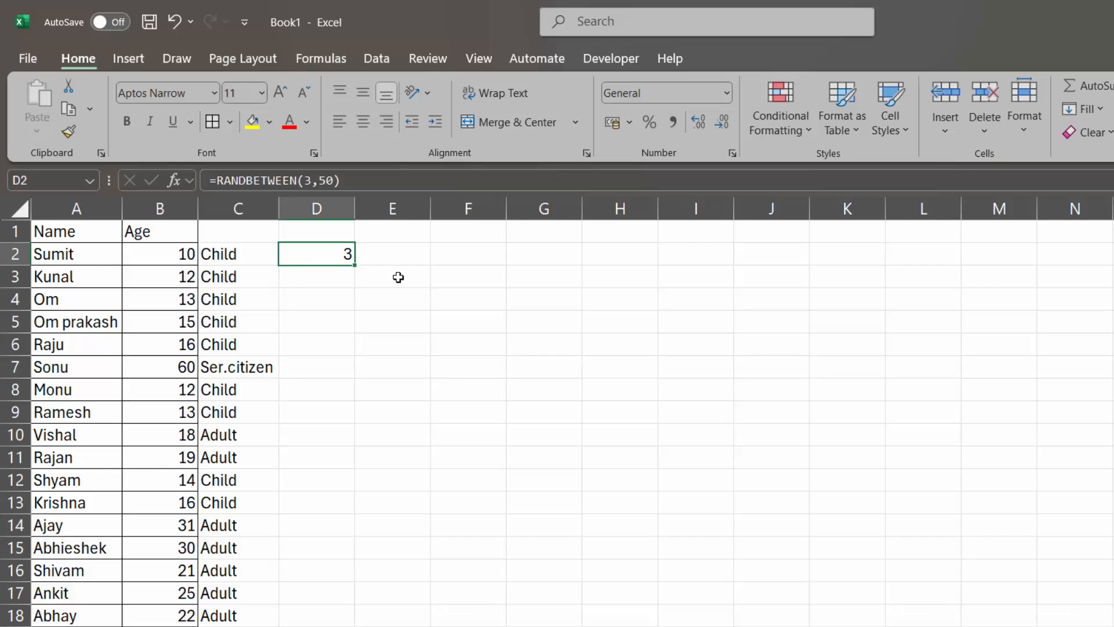
double_click(354, 266)
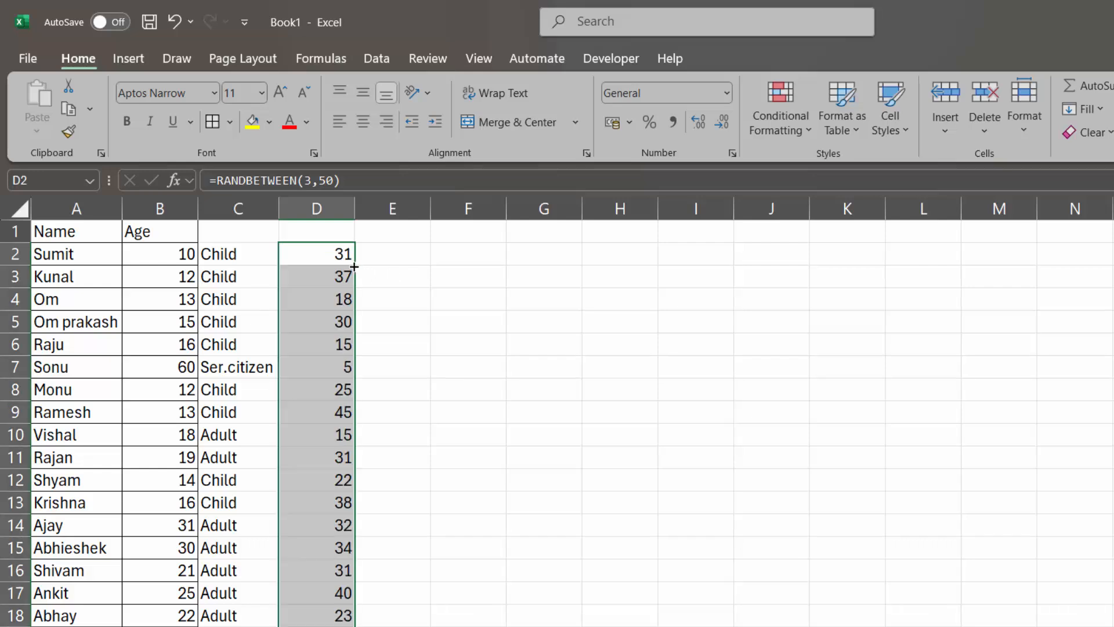
- Start an IF formula in E2 with the logical test D2>=40
left_click(413, 254)
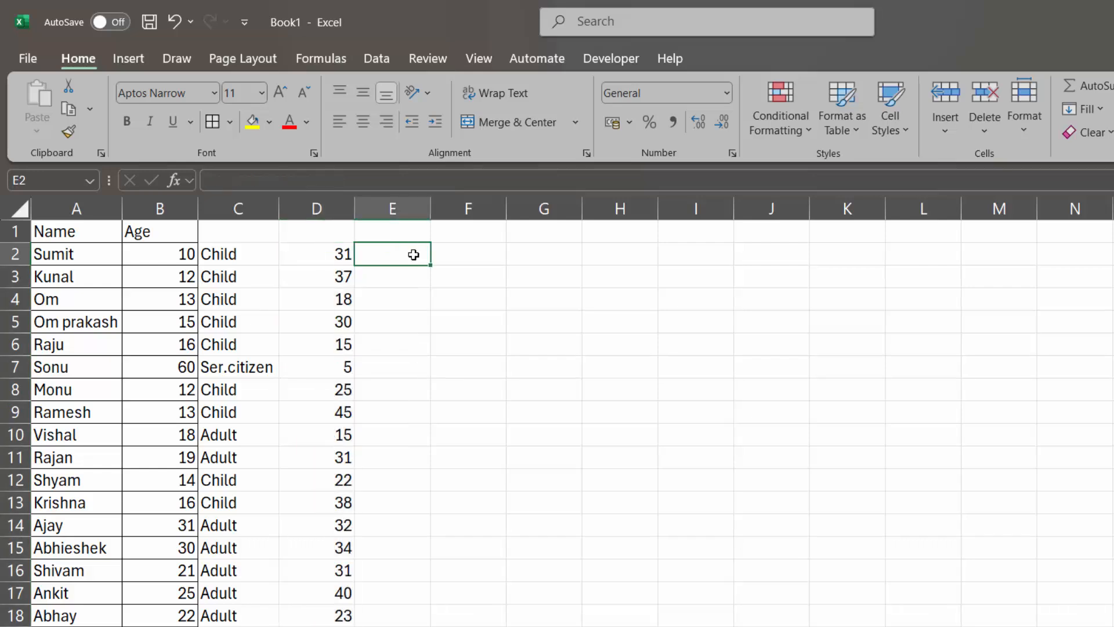
type("=IF(")
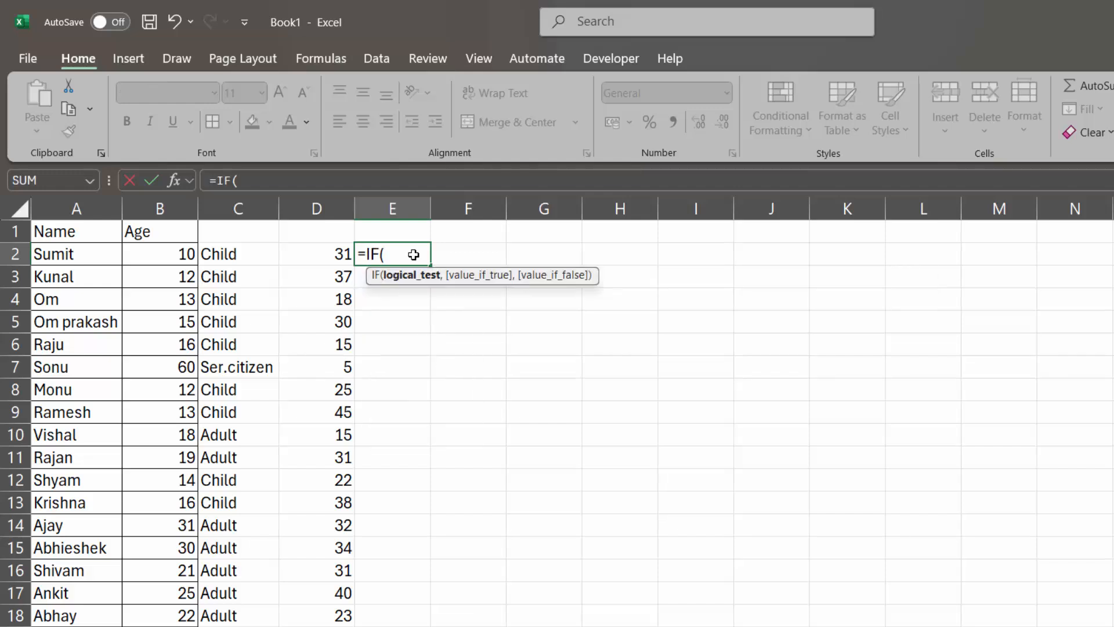
left_click(335, 251)
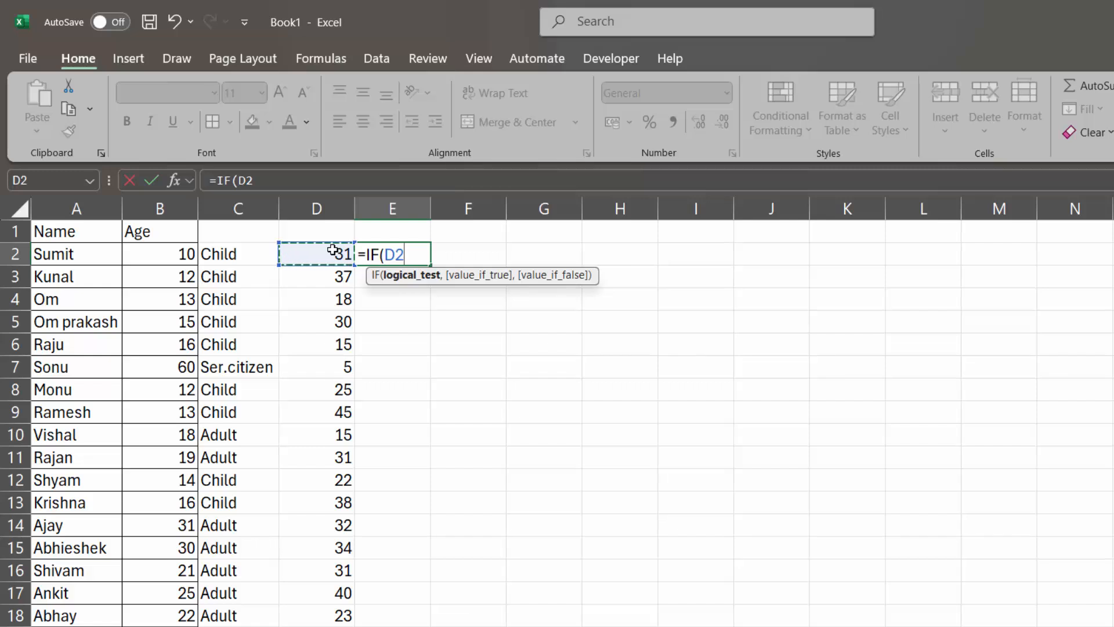
type(">=")
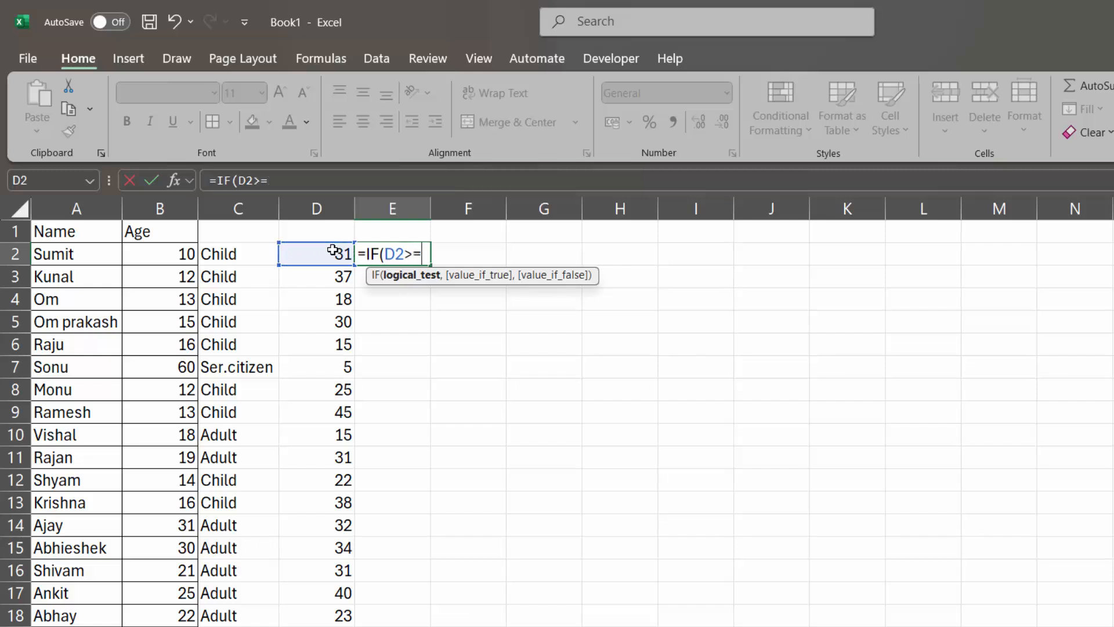
type("40,")
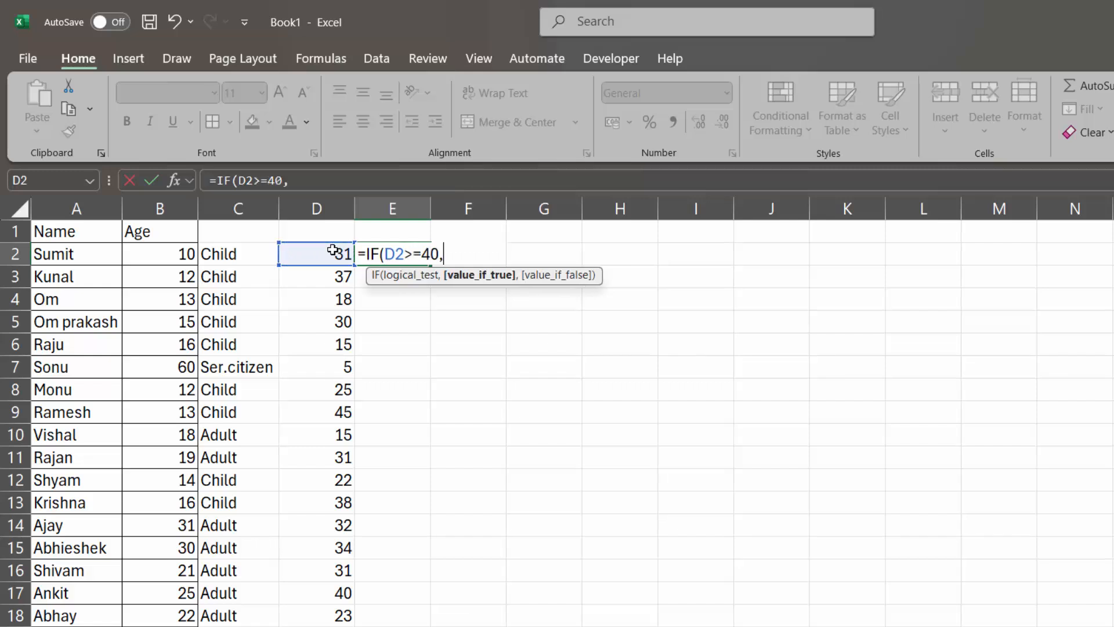
- Set "A+" as the value if true in the E2 formula and start a nested IF as its value if false
type("\"A")
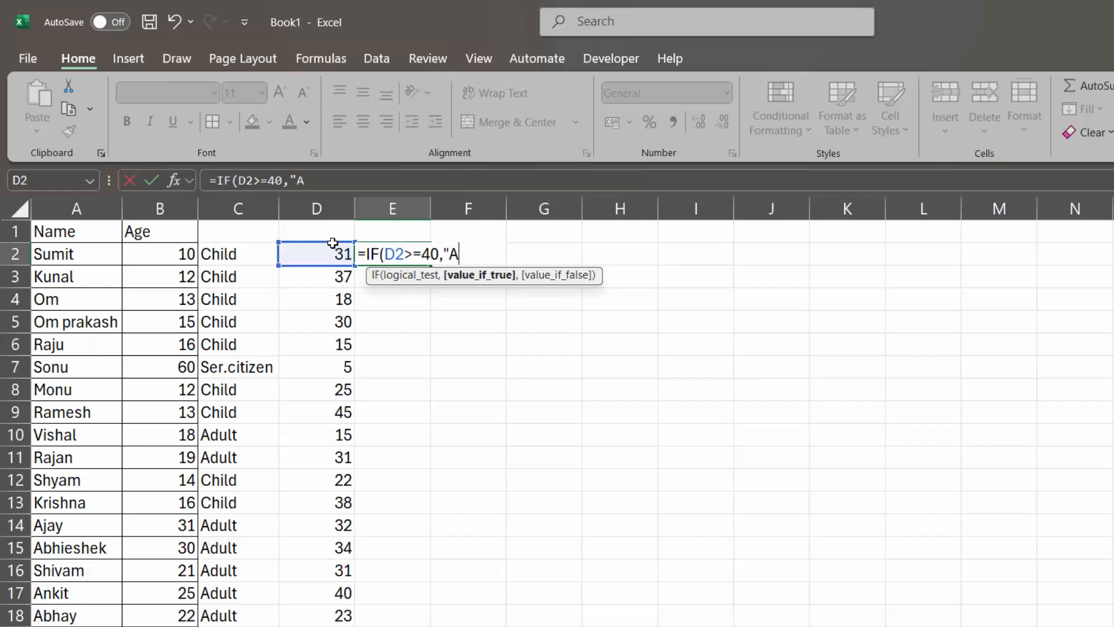
type("+")
key("Up")
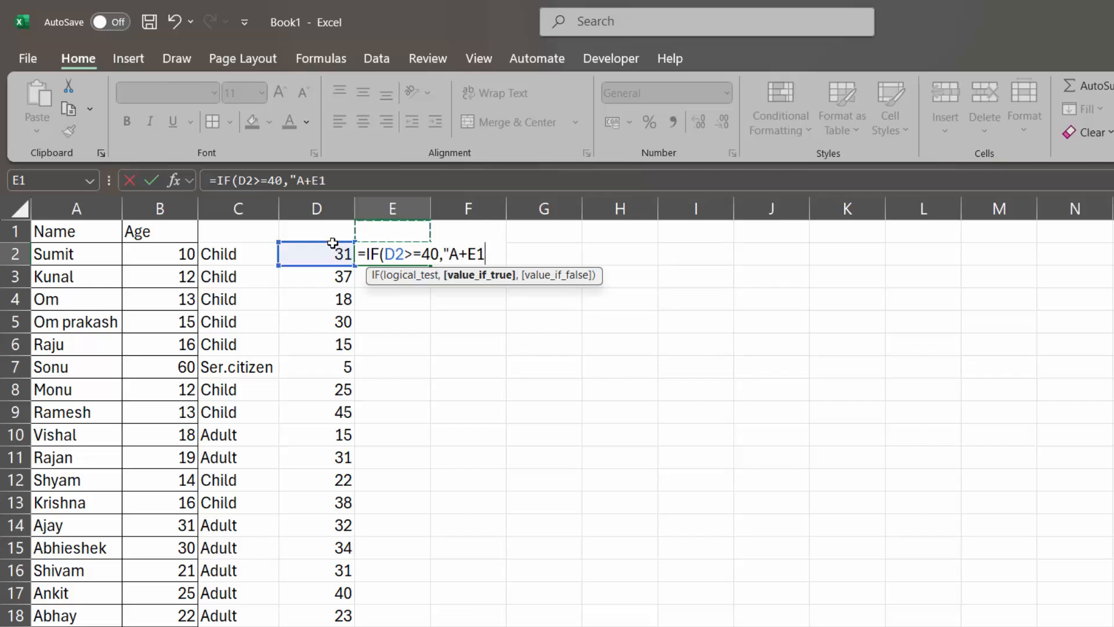
type("\"")
key("BackSpace")
key("BackSpace")
type("\",IF(")
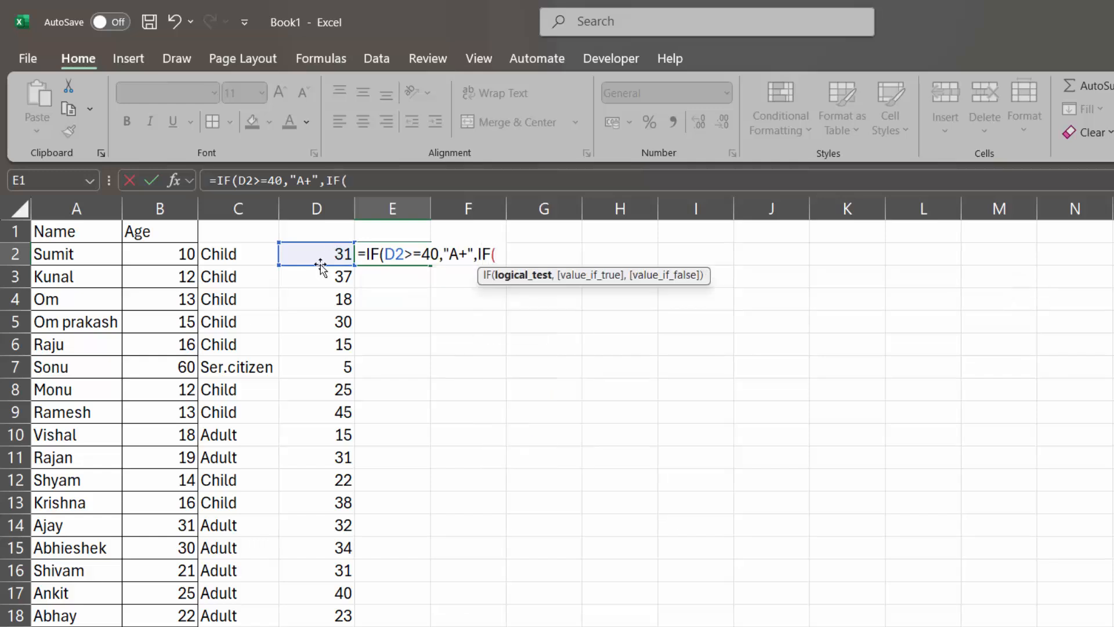
- Give the nested IF in E2 the logical test D2>=30 and the value if true "B"
left_click(319, 253)
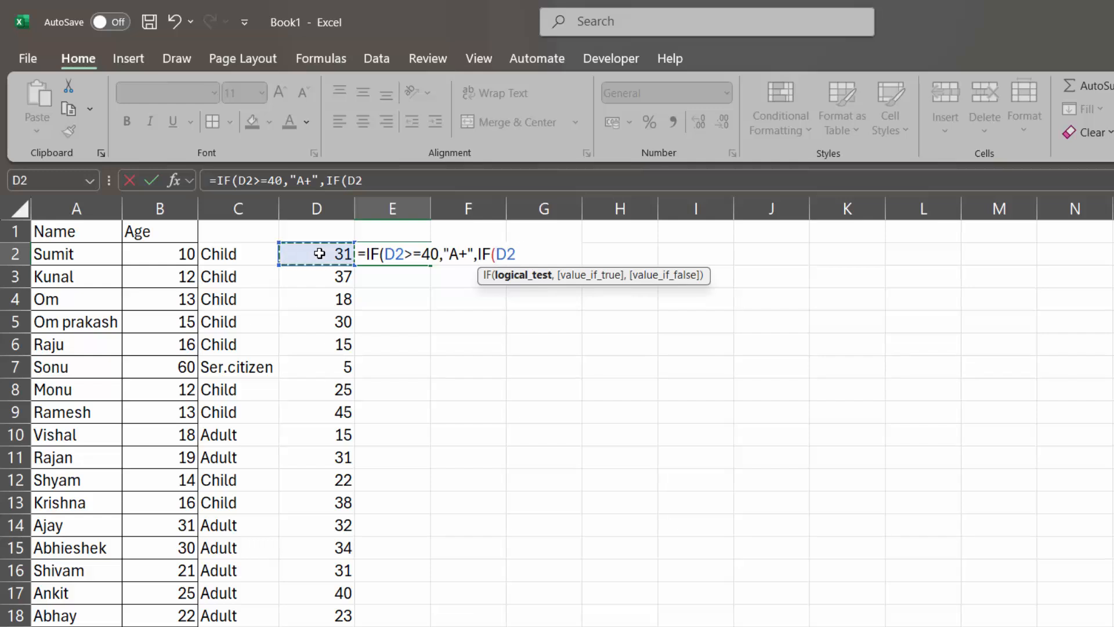
type(">=30,")
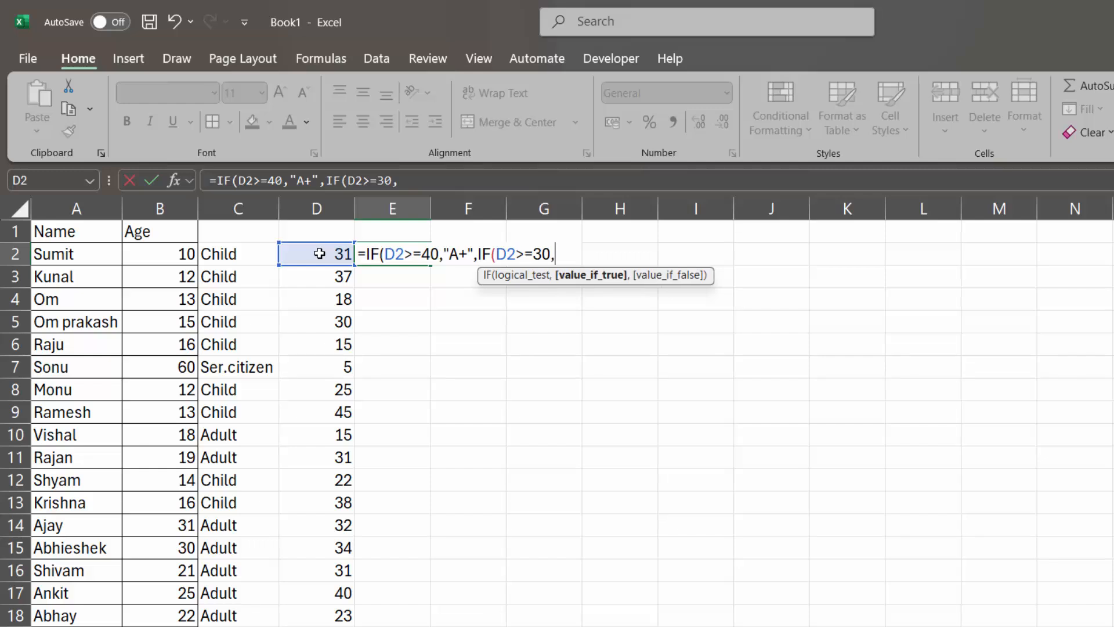
type("\"B\",")
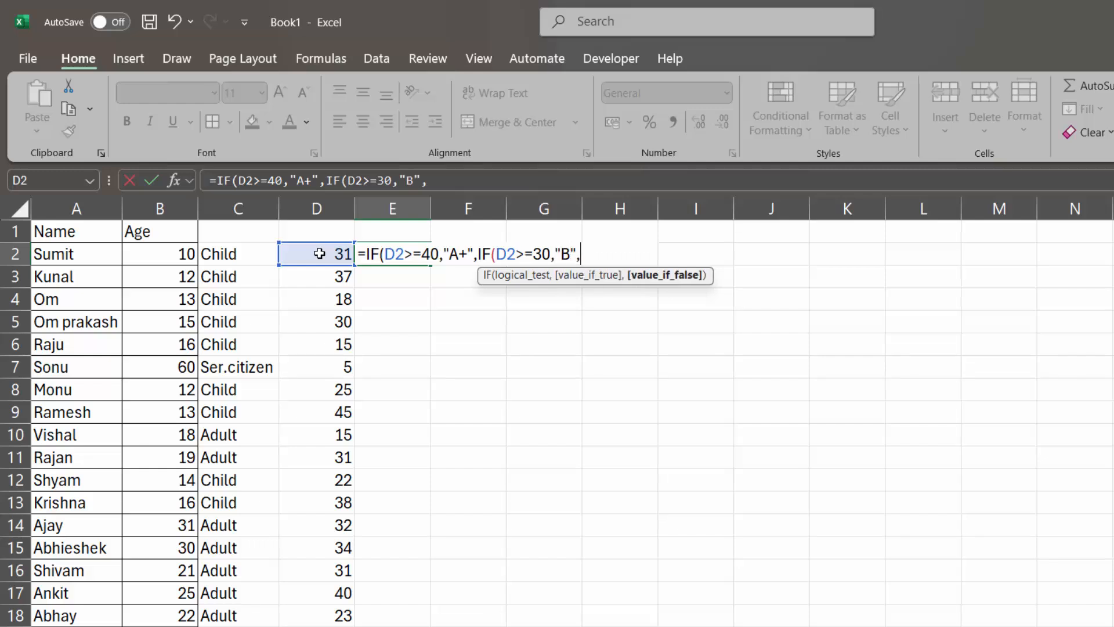
- Nest a third IF in the E2 formula that returns "D" for D2>=20 and otherwise "Failed", and complete the formula
type("IF")
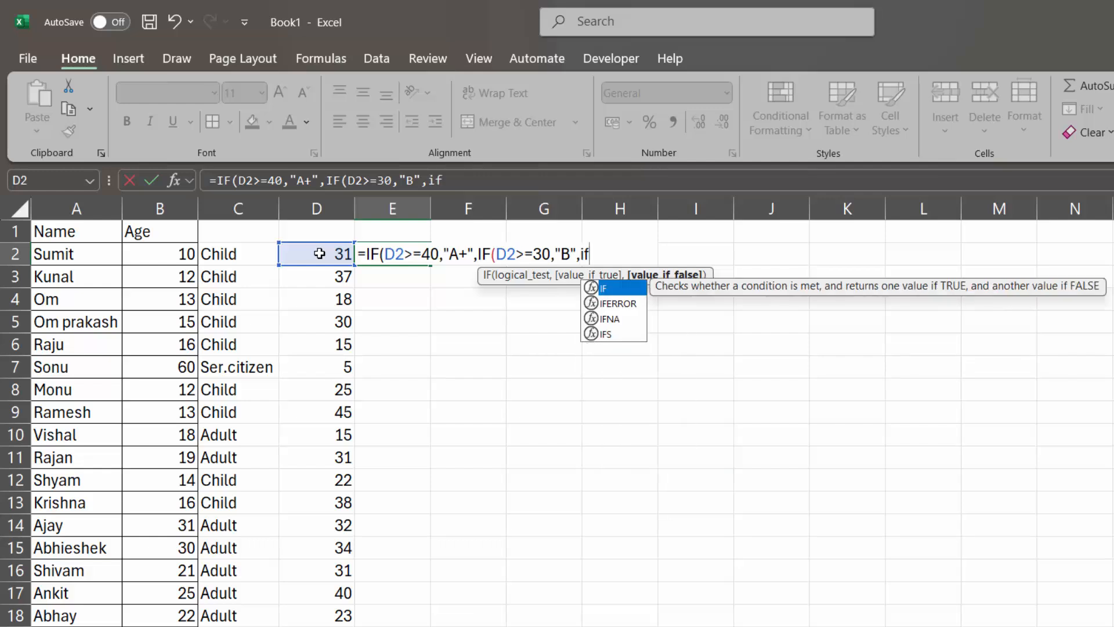
type("(")
left_click(319, 253)
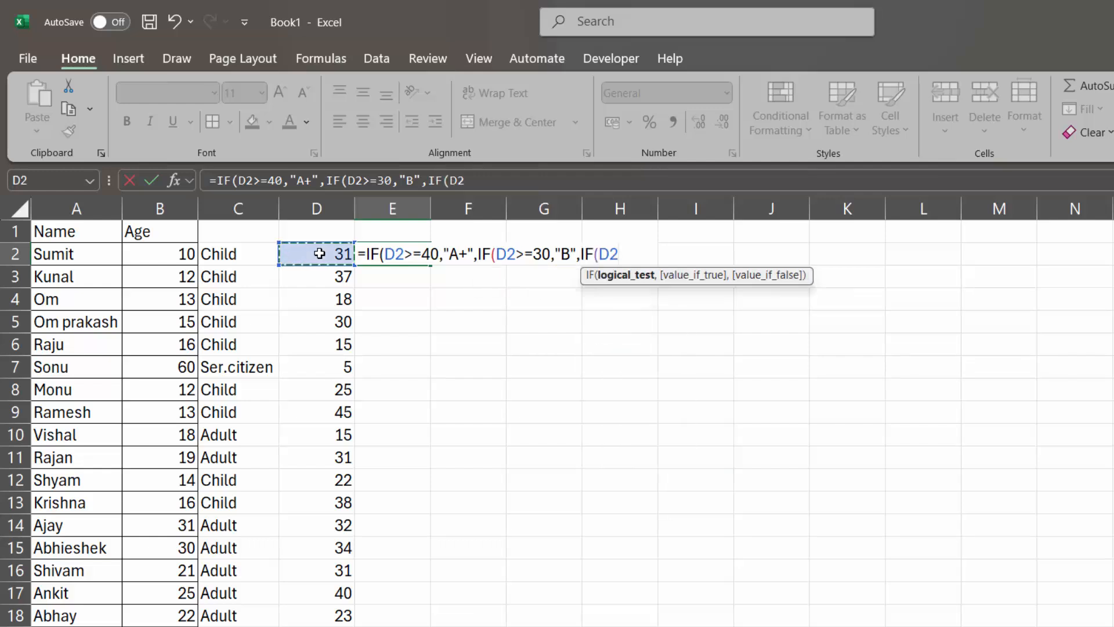
type(">=20,")
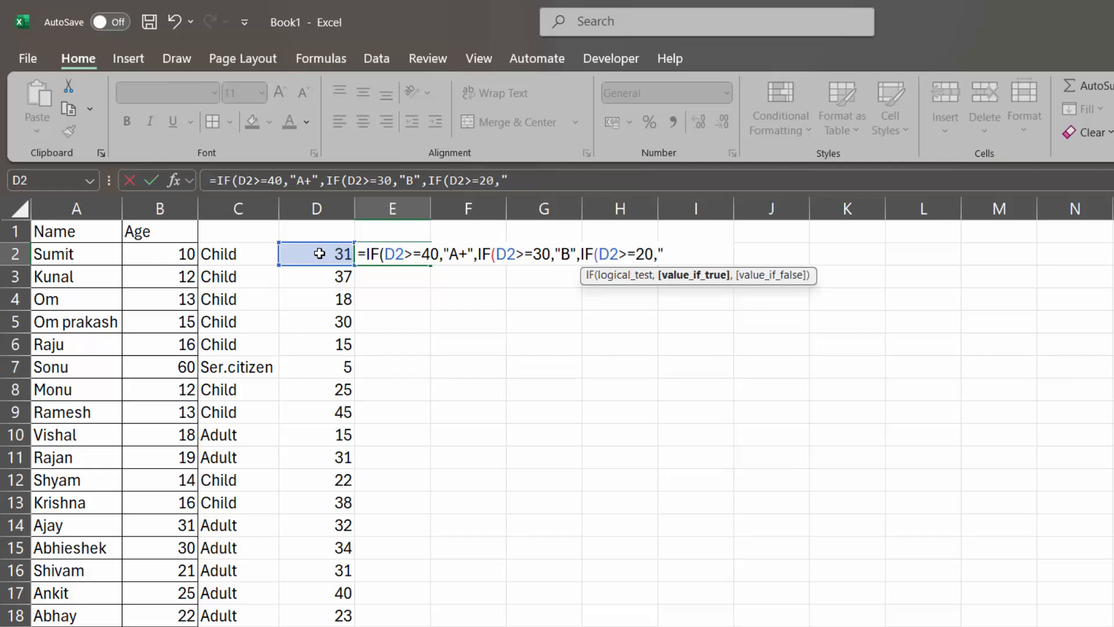
key("super+s")
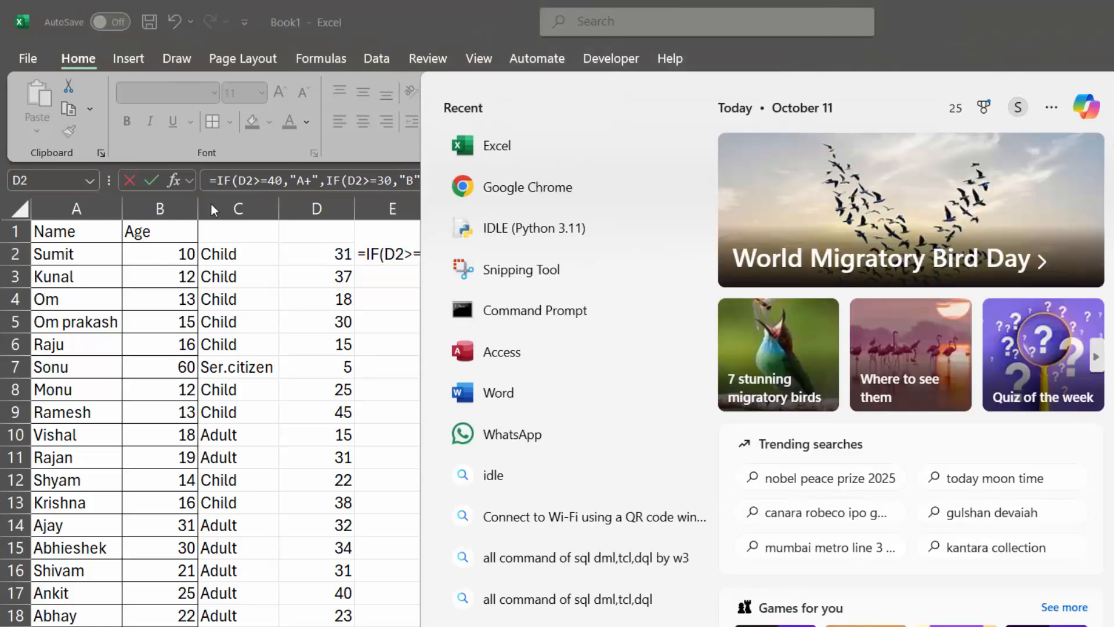
left_click(242, 301)
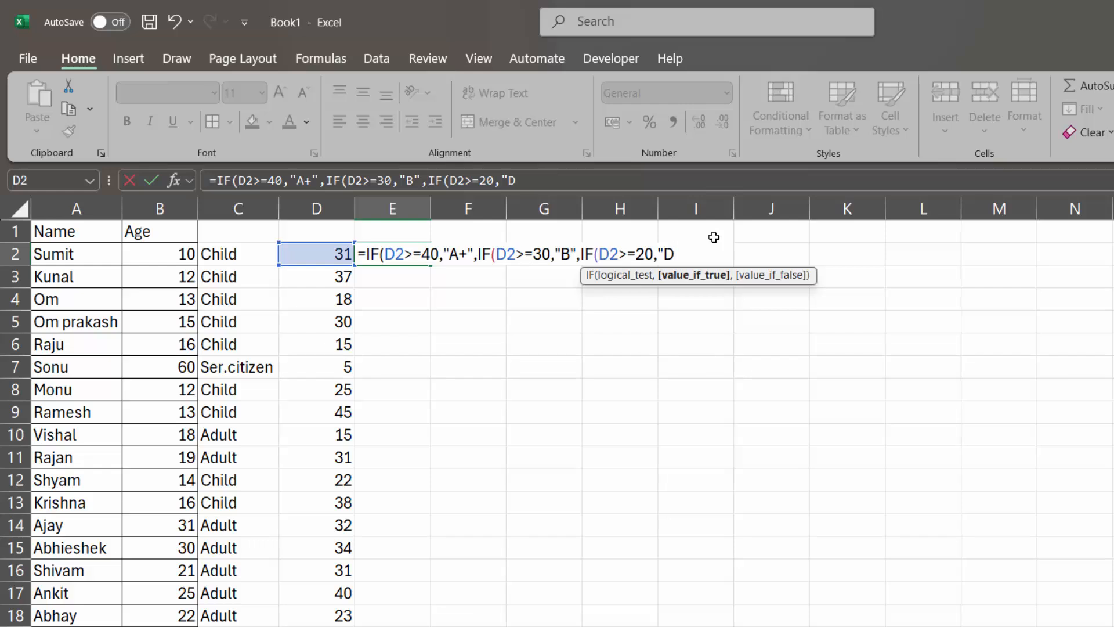
type("\",\"")
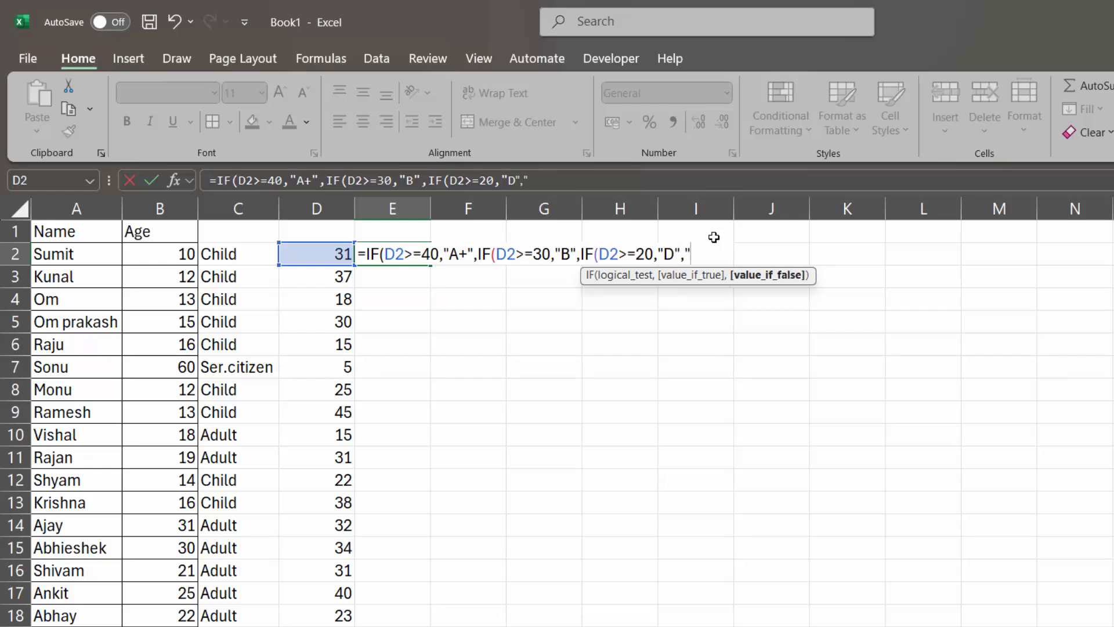
type("Failed\")")
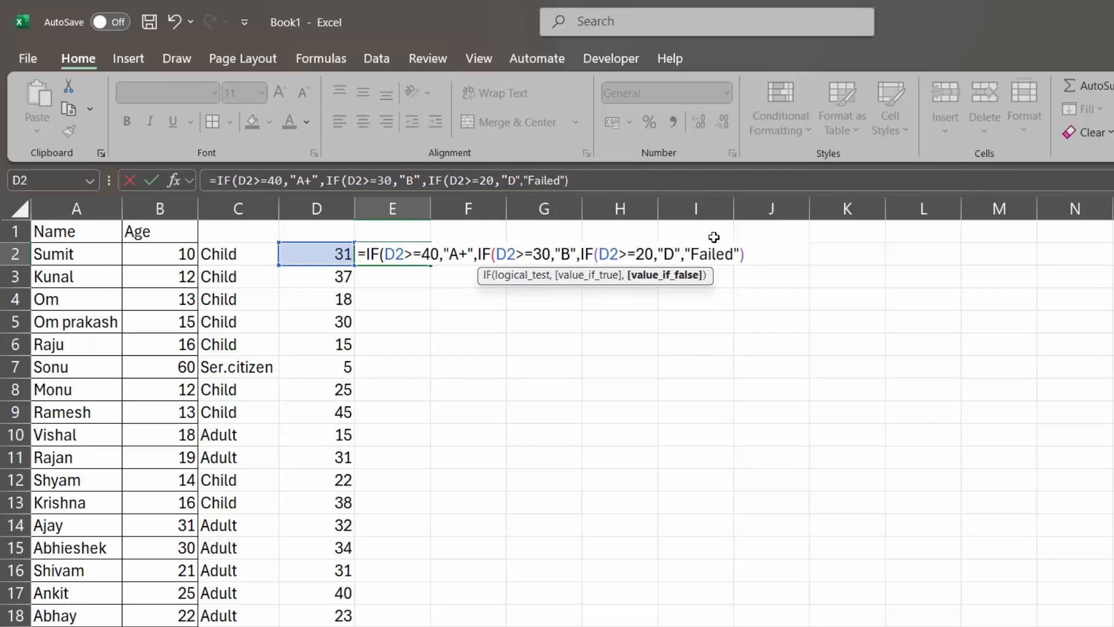
type("))")
key("Return")
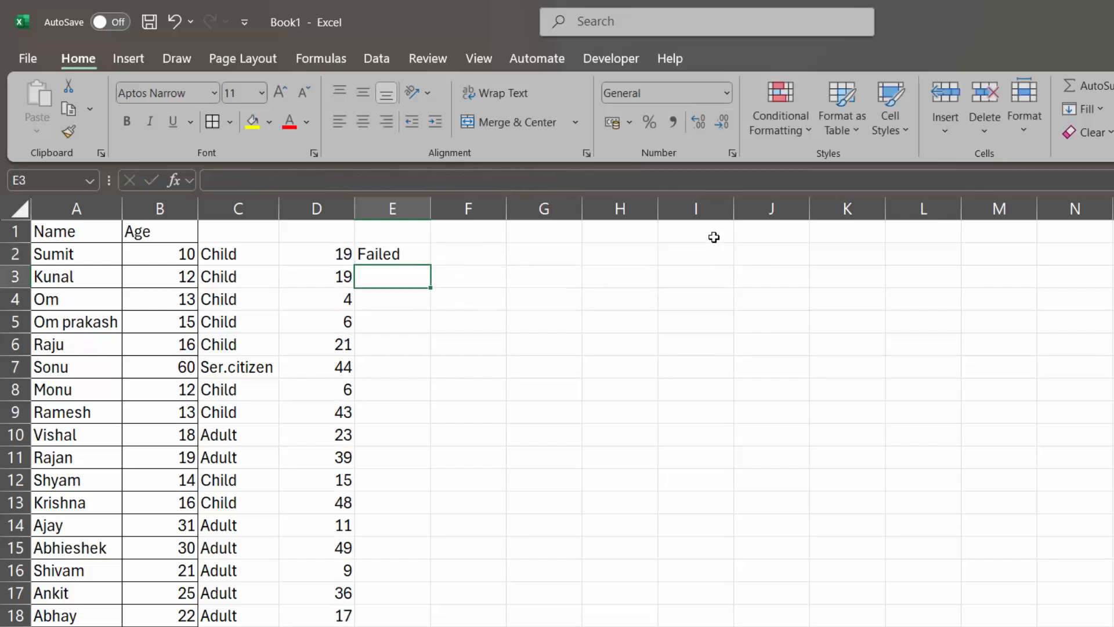
- Replace the random-number formulas in D2:D21 with static values by copying the range and pasting values only over it
left_click(309, 255)
left_click_drag(309, 255, 325, 626)
left_click_drag(330, 594, 313, 551)
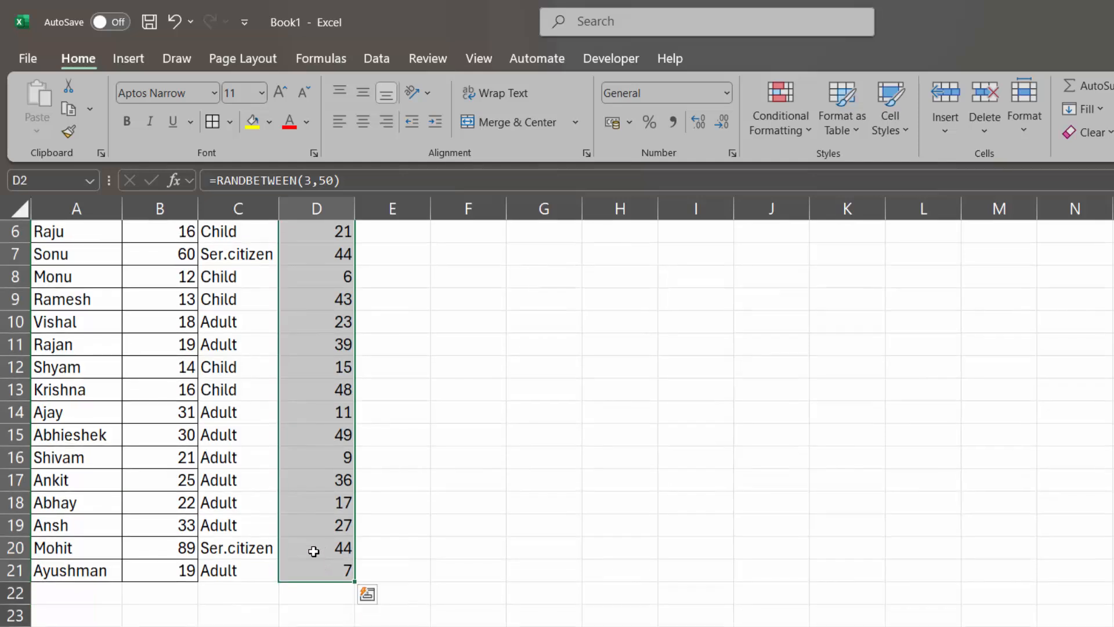
right_click(310, 373)
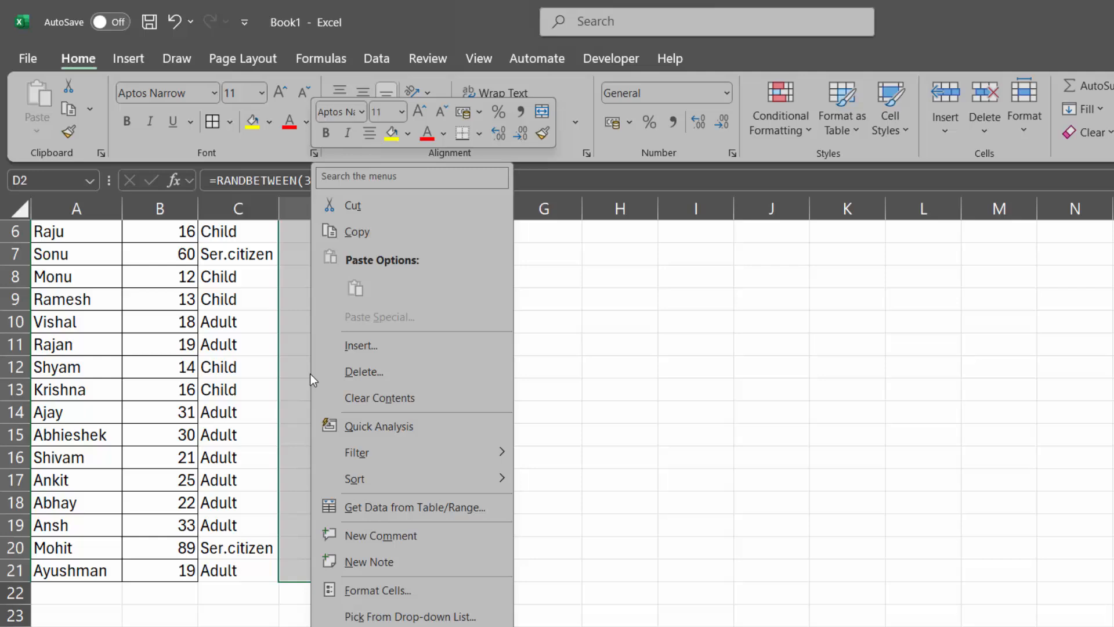
left_click(375, 235)
scroll(354, 290, "up", 2)
right_click(330, 348)
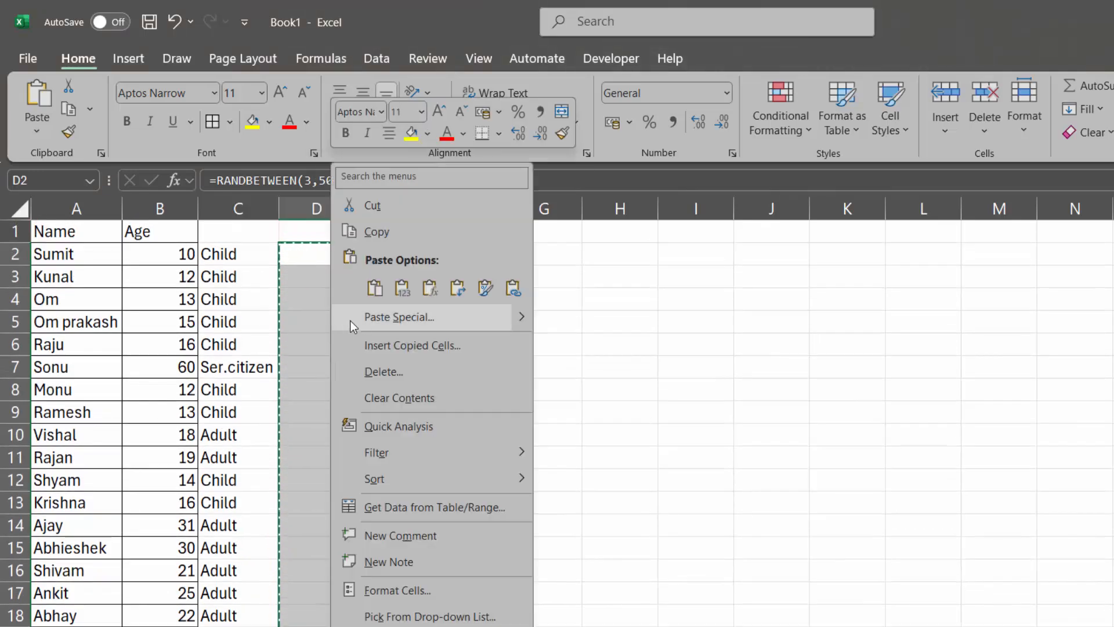
left_click(410, 277)
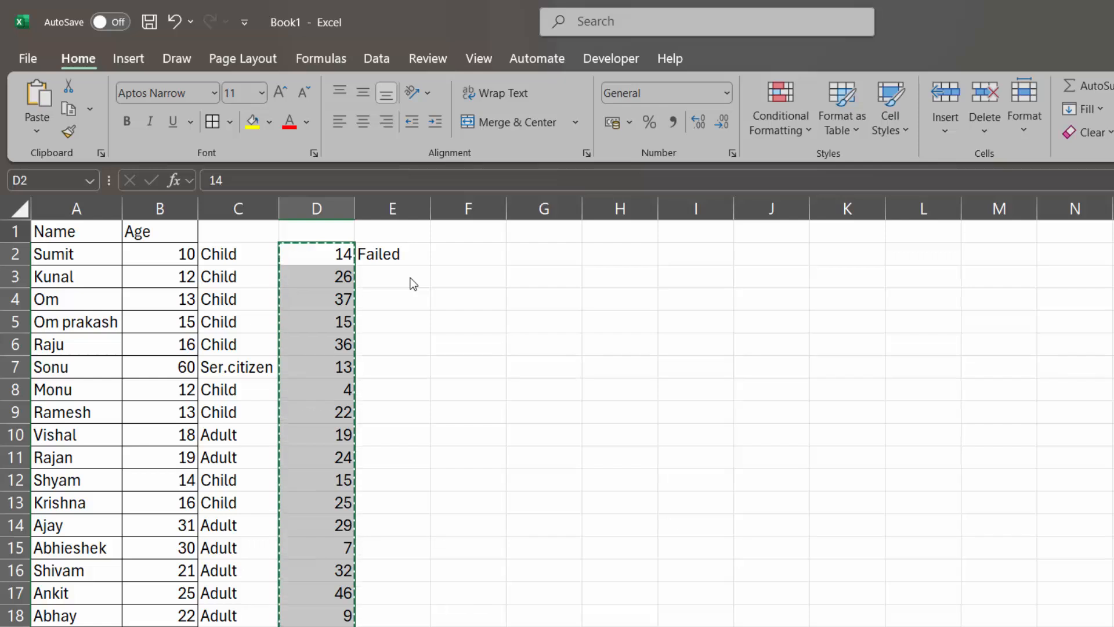
left_click(443, 304)
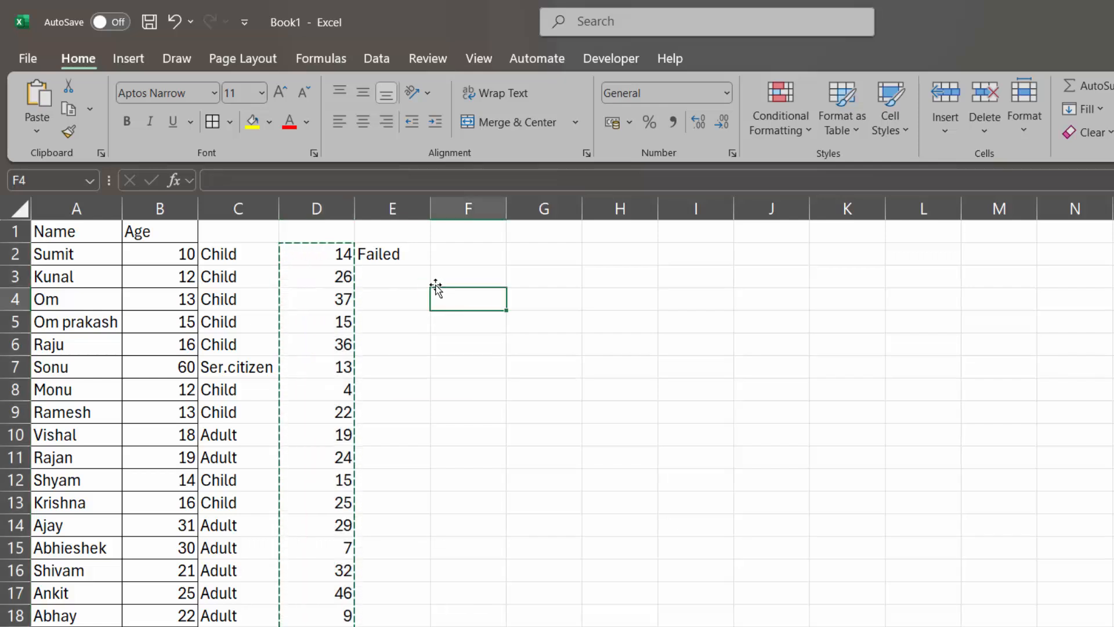
- Fill the nested IF formula from E2 down column E for all table rows
mouse_move(404, 253)
left_mouse_down()
mouse_move(435, 266)
mouse_move(407, 256)
left_mouse_up()
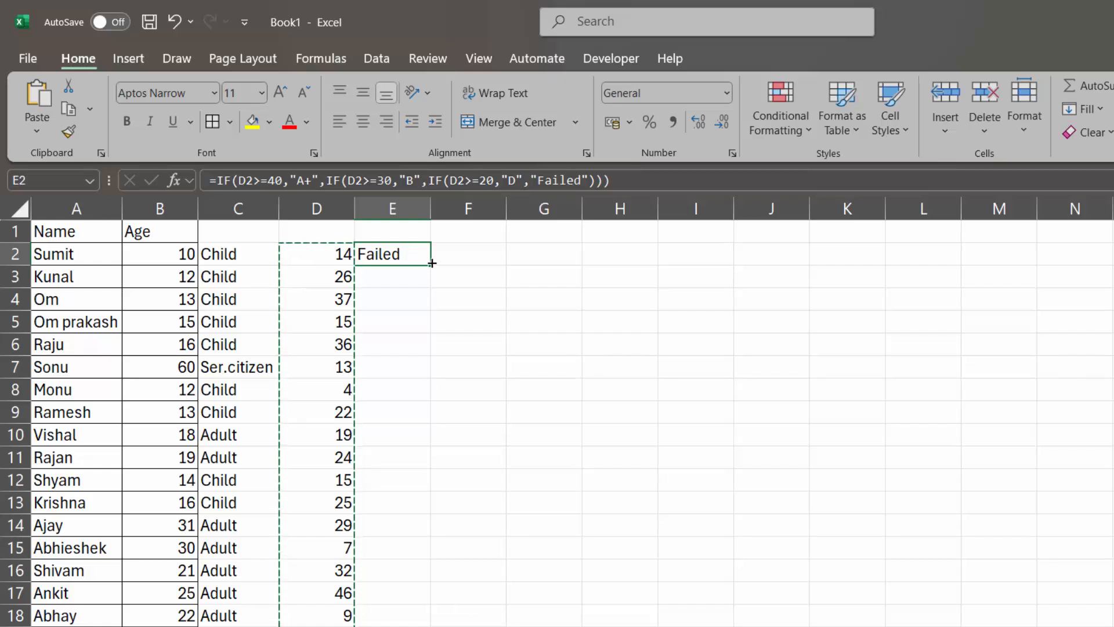
double_click(432, 263)
left_click(499, 408)
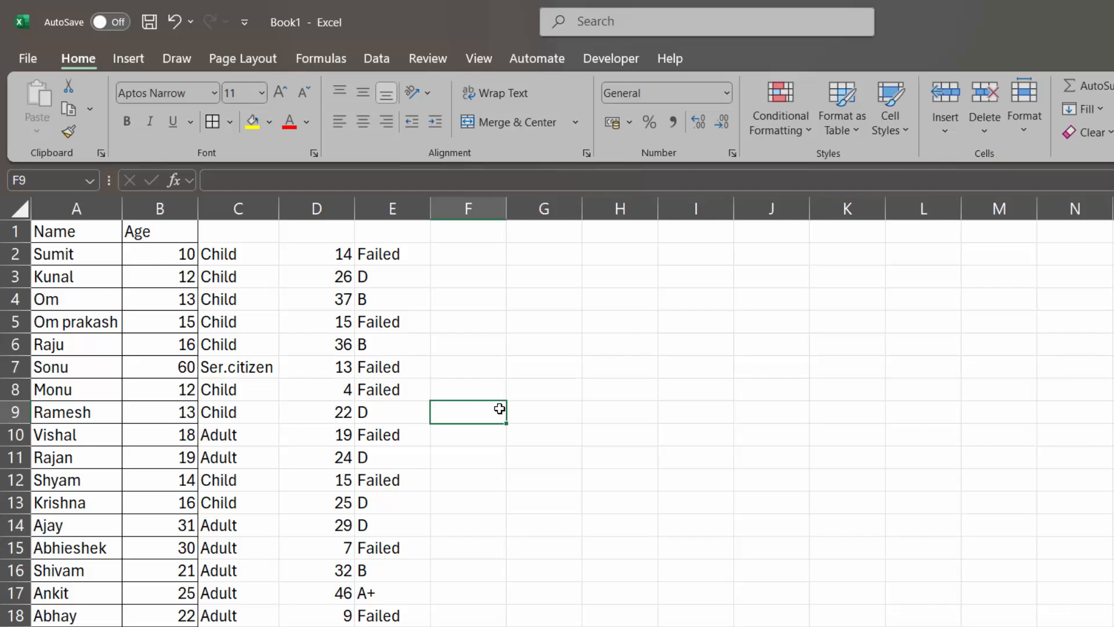
left_click(224, 281)
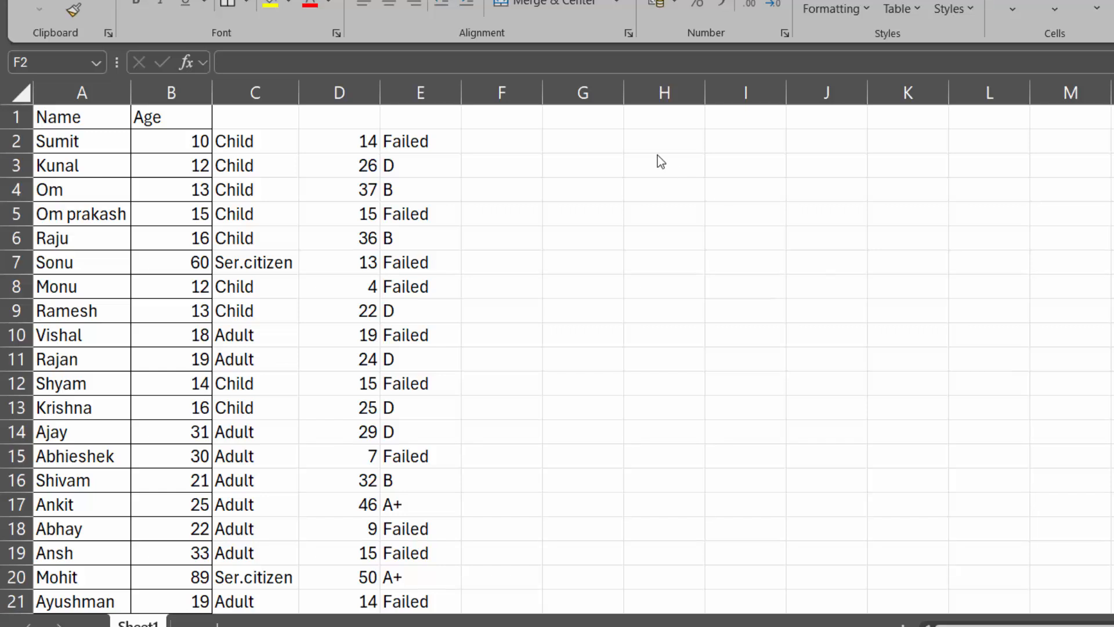
- Test the grading formula by setting D2 to 45 and D3 to 3
left_click(429, 142)
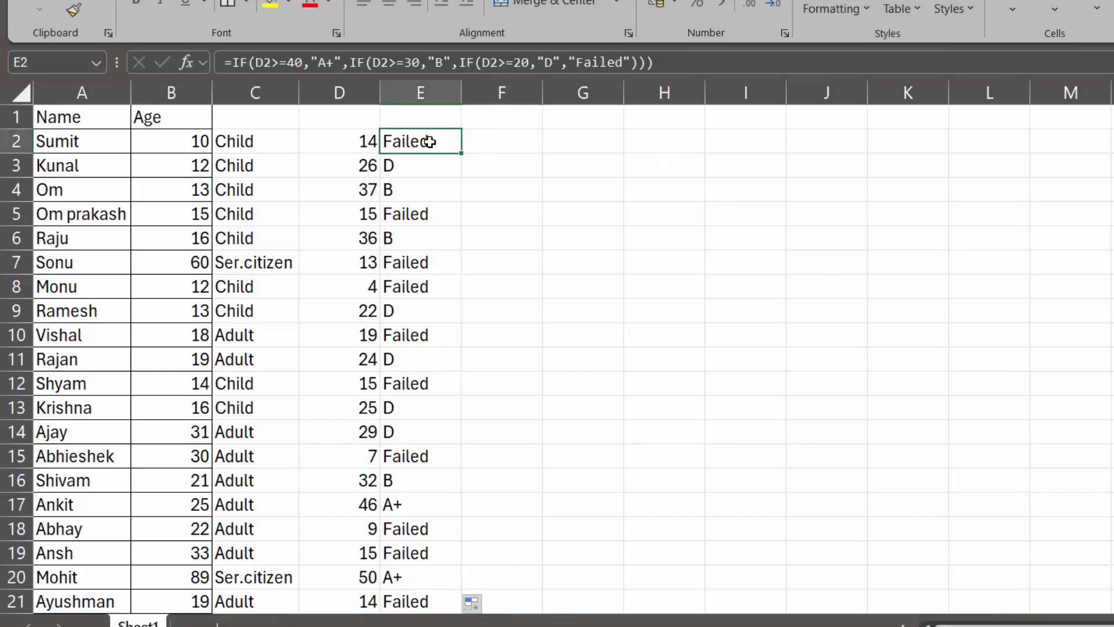
left_click(332, 139)
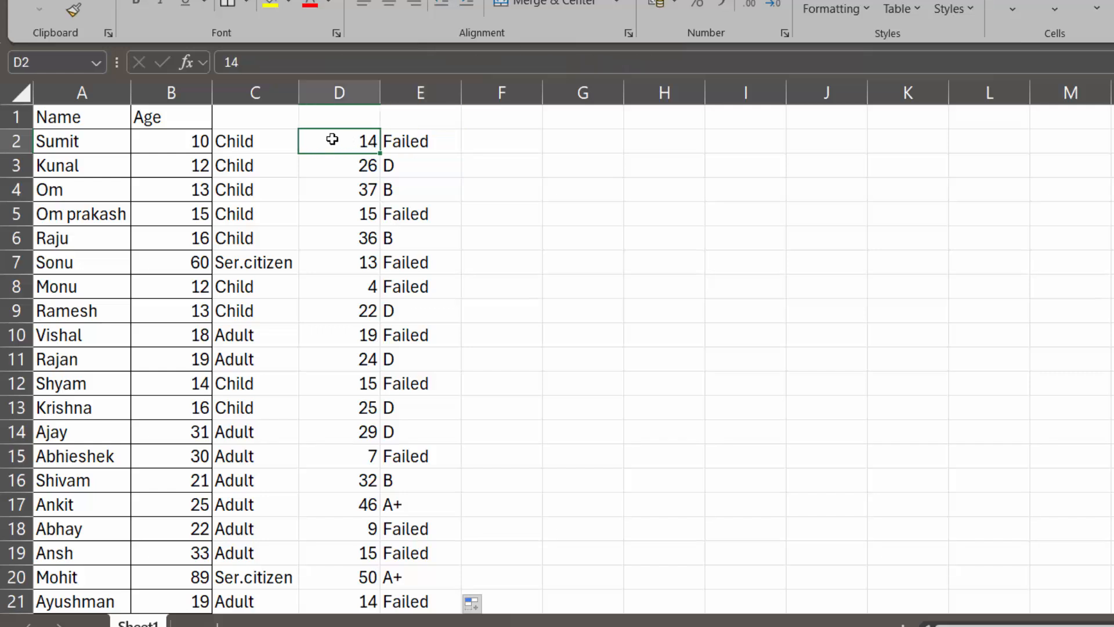
left_click(392, 138)
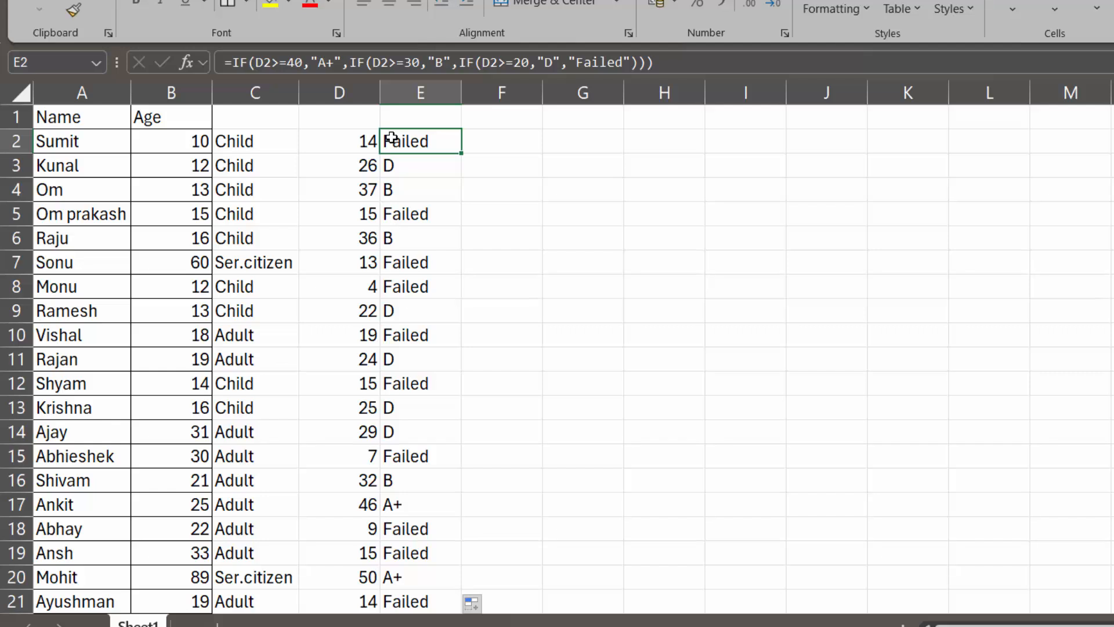
left_click(346, 141)
key("BackSpace")
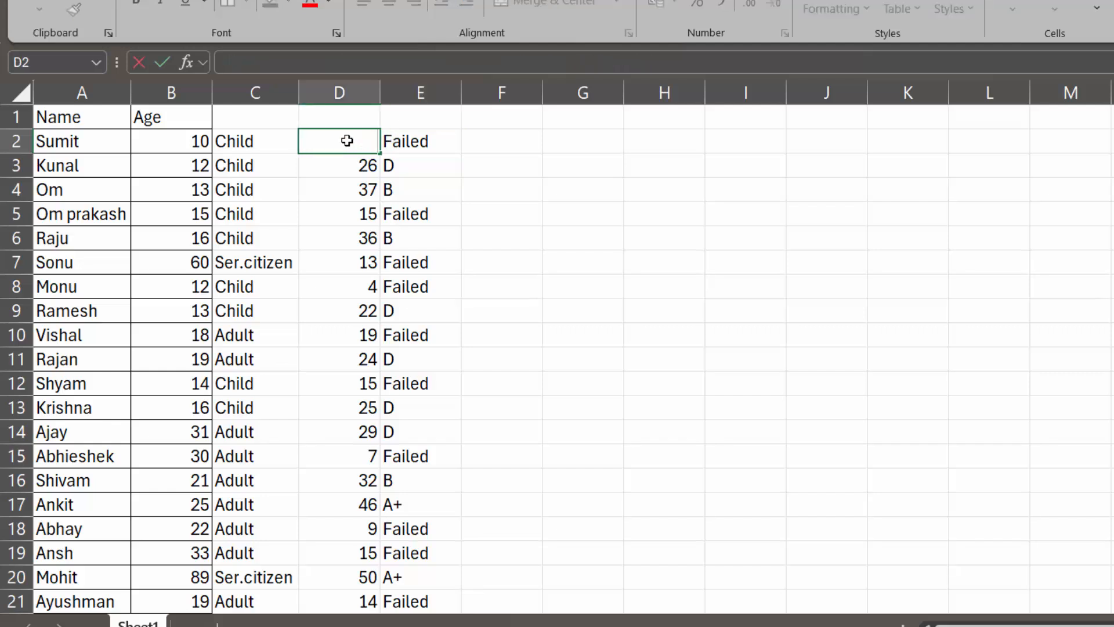
type("45")
key("Return")
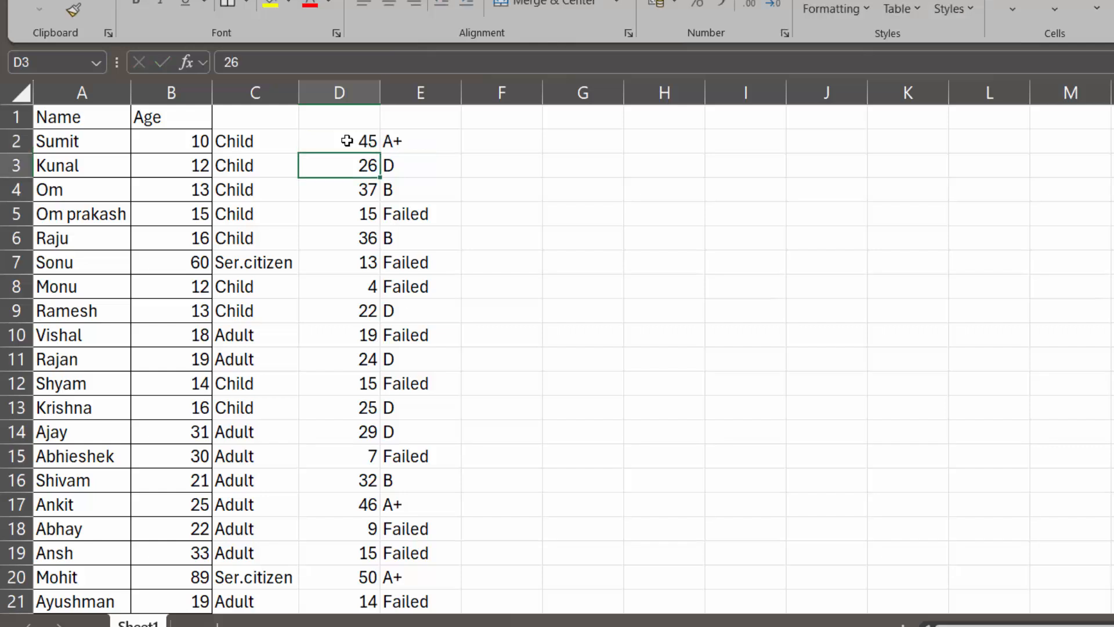
key("BackSpace")
type("3")
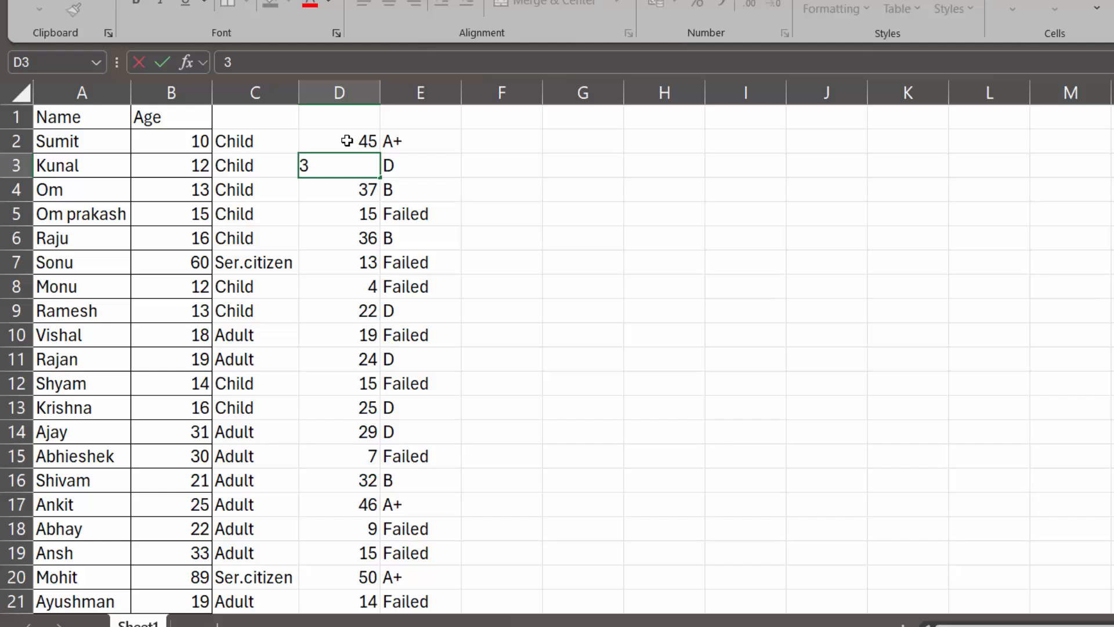
key("Return")
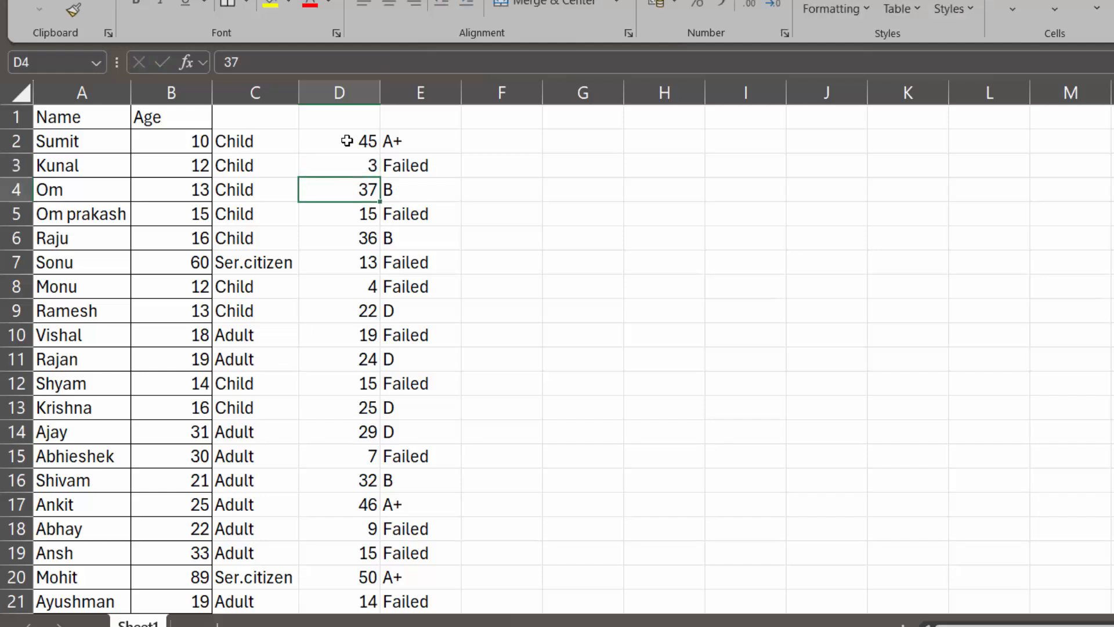
- Set D4 to 47 and D5 to 51 to test further grades
key("F2")
key("BackSpace")
key("BackSpace")
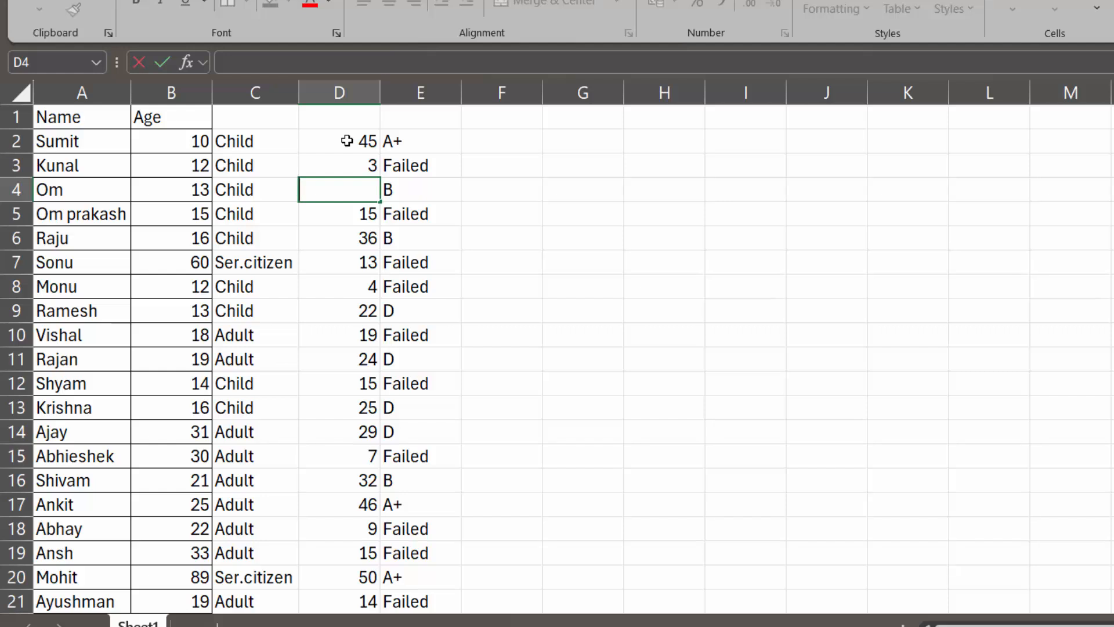
type("47")
key("Return")
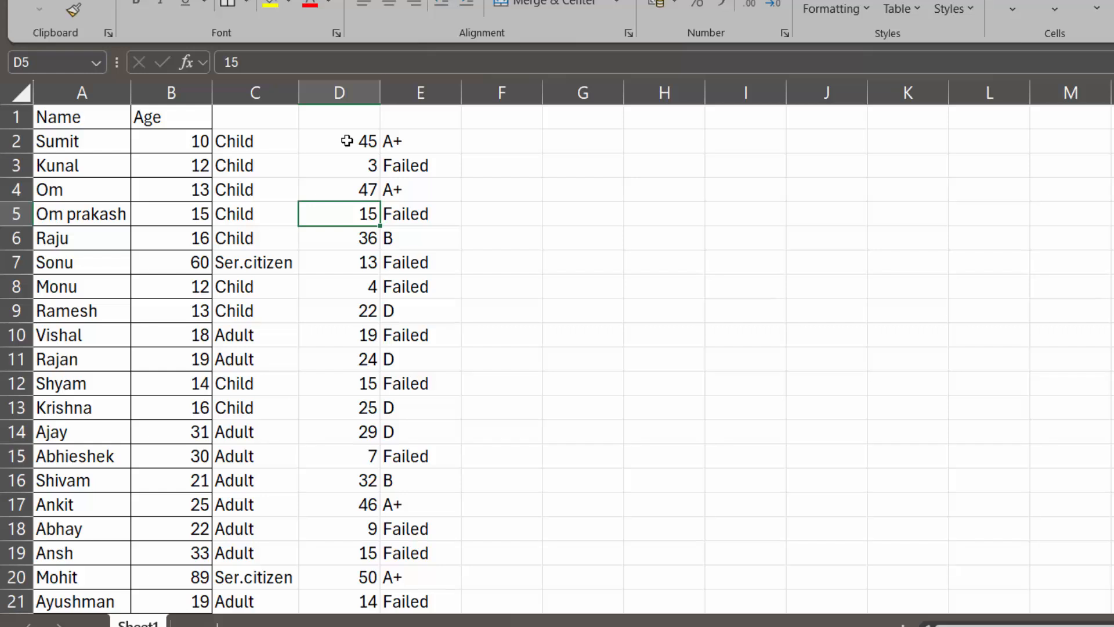
type("51")
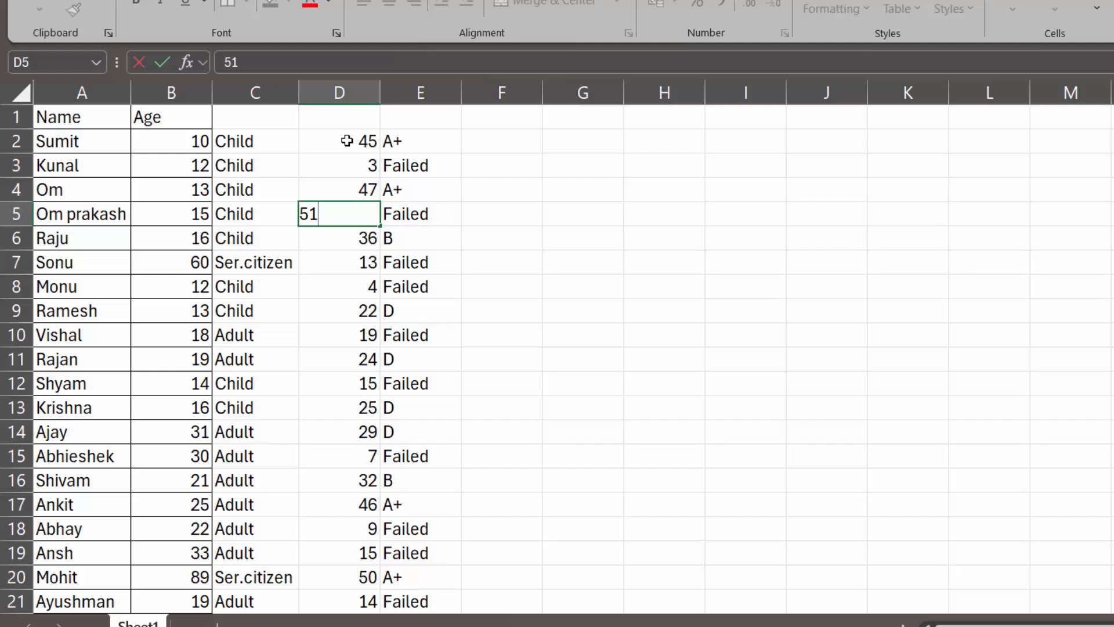
key("Return")
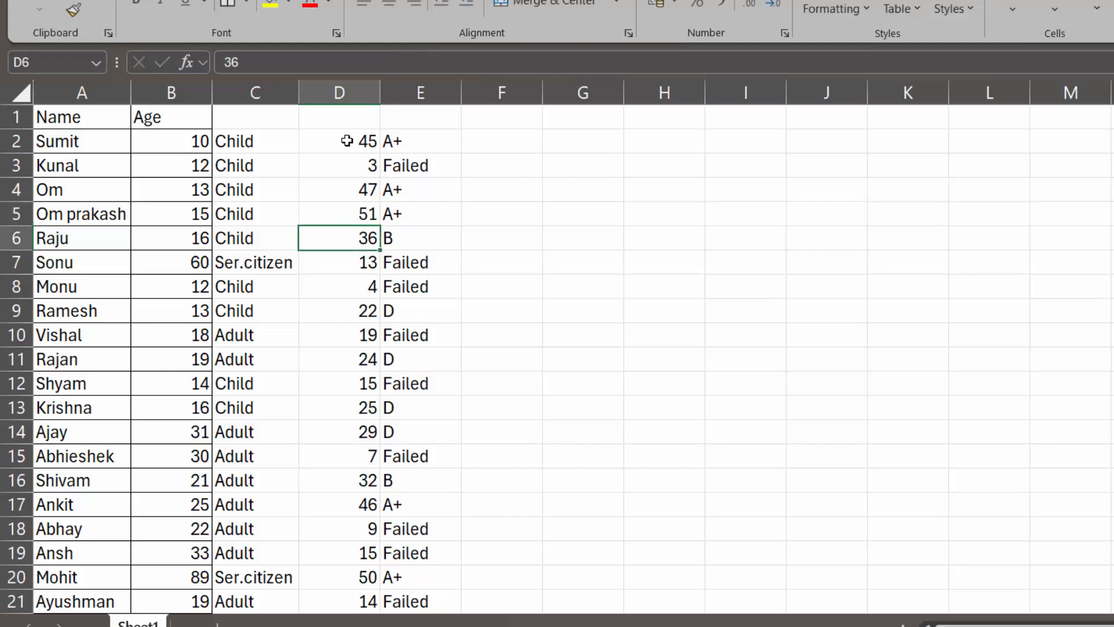